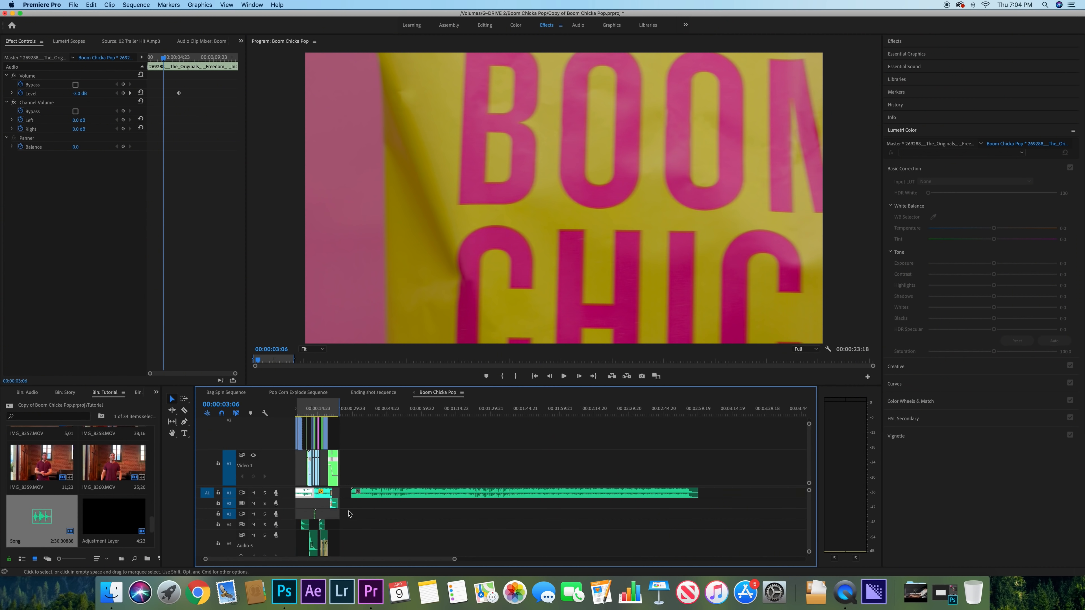
Play back the finished edit at several points from the opening popcorn shots through to the final bag line-up
scroll(334, 502, up, 3)
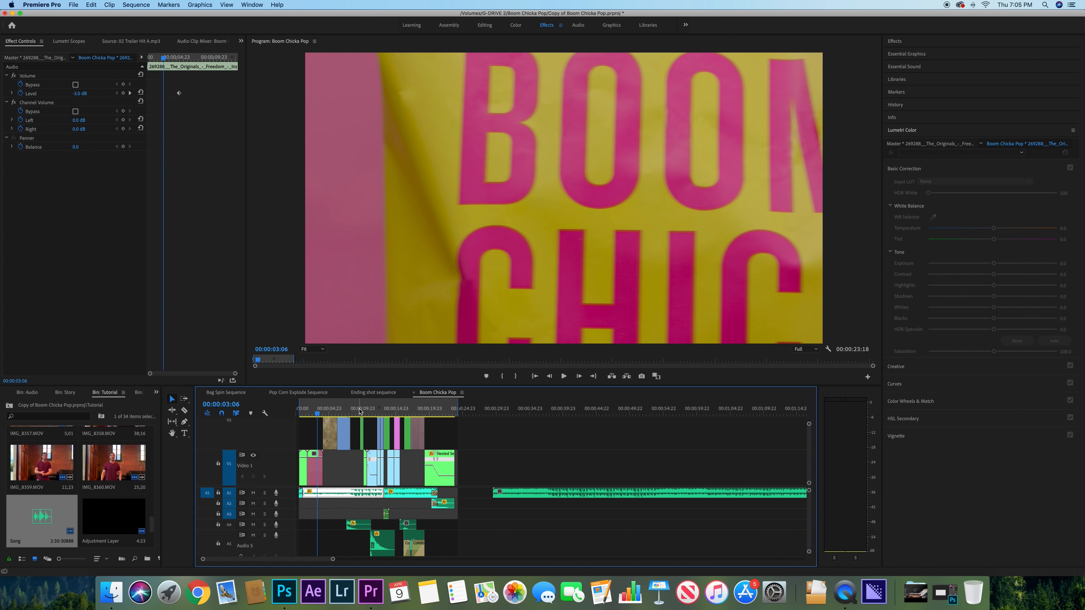
key(space)
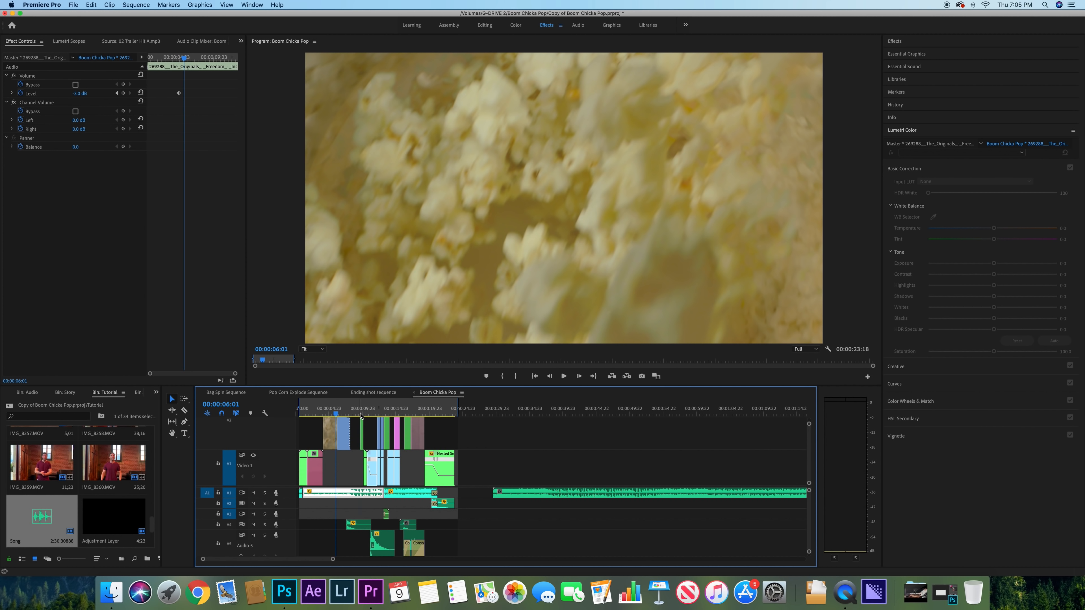
click(360, 415)
drag(361, 414, 358, 415)
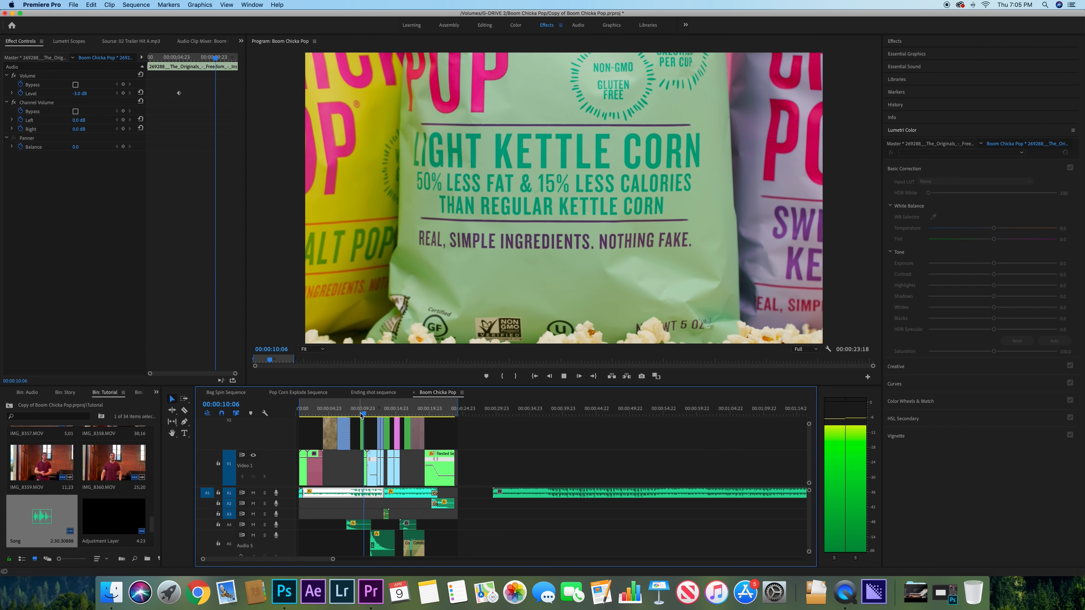
click(389, 411)
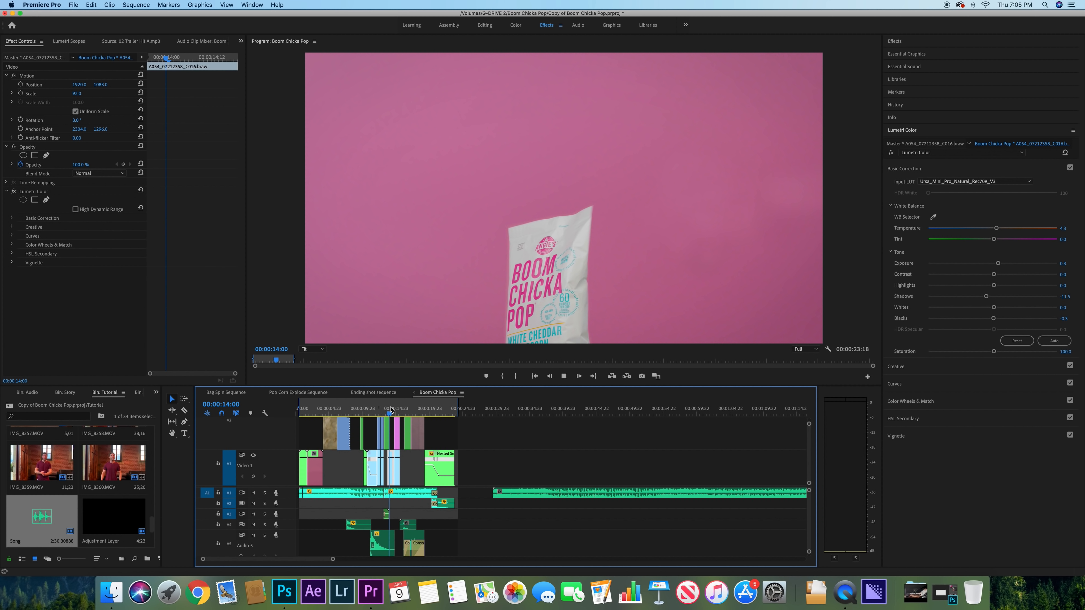
key(space)
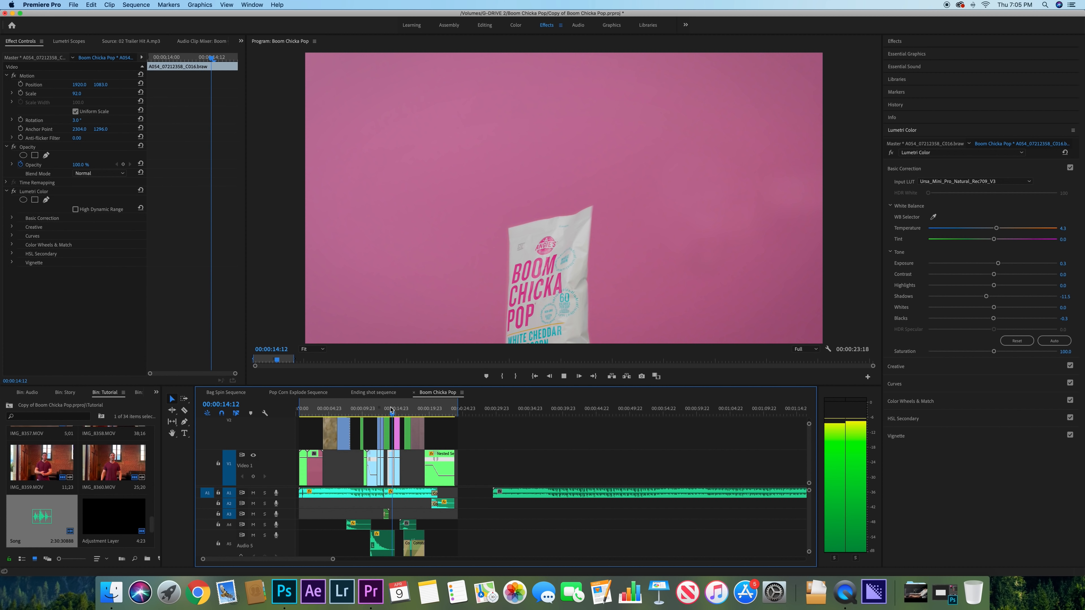
click(428, 411)
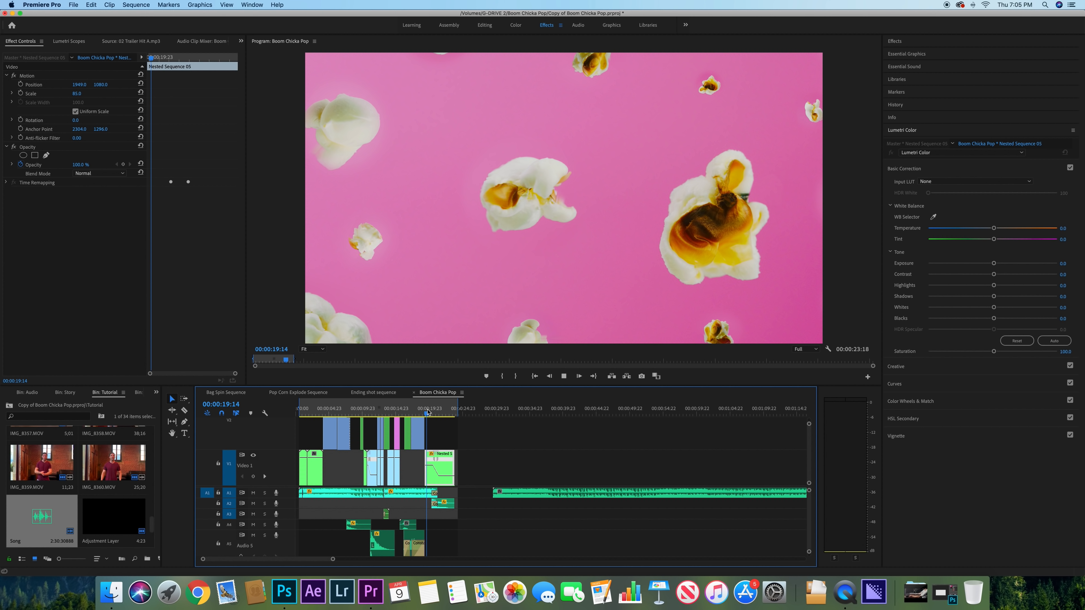
key(space)
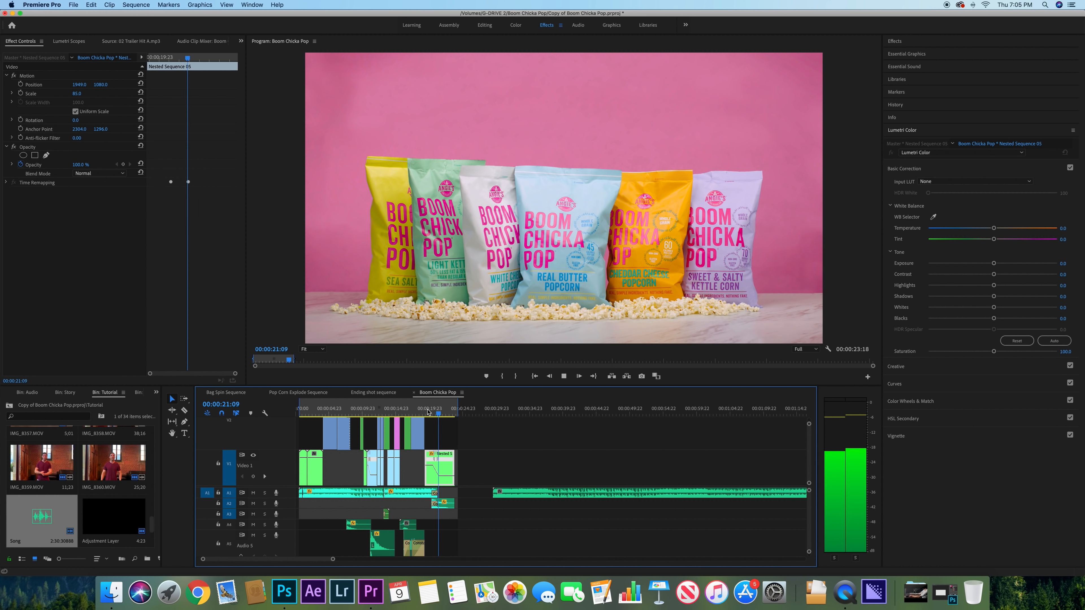
key(space)
Listen to a section of the full-length song after the edit and look over its whole length
key(minus)
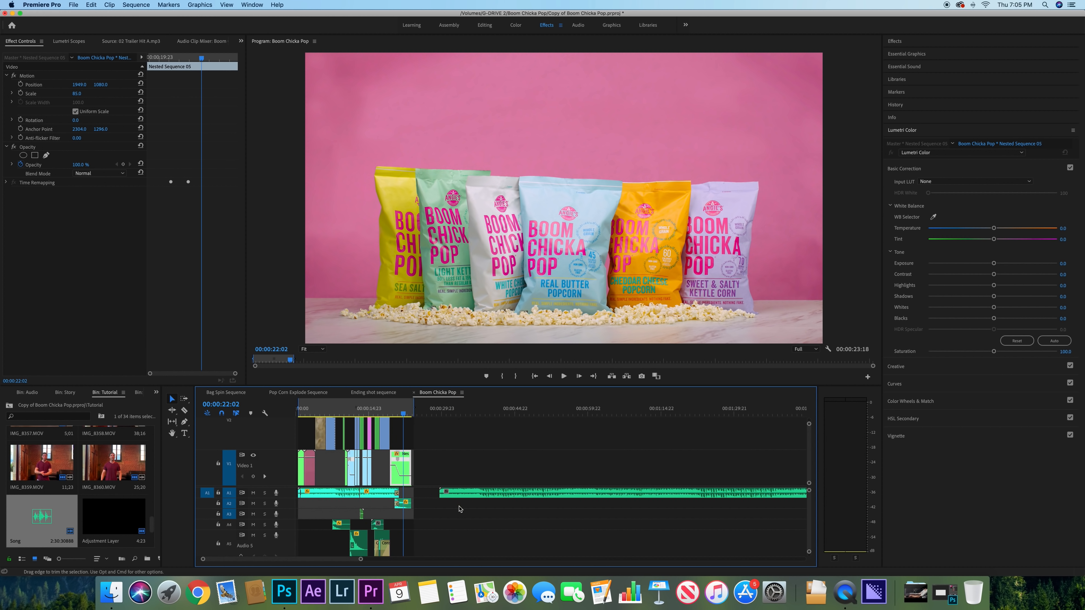
key(minus)
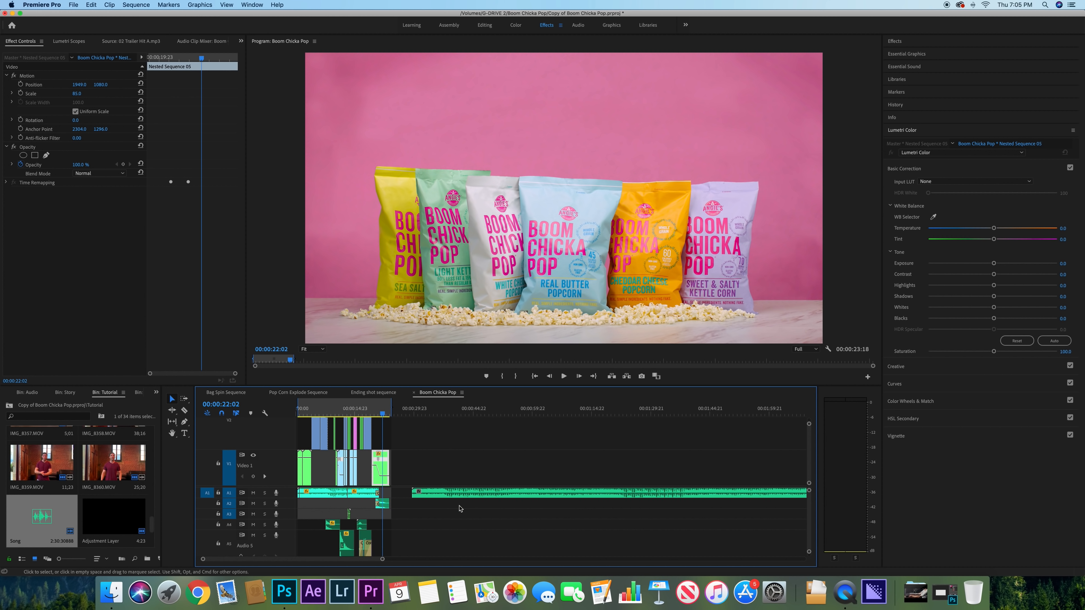
click(465, 413)
key(space)
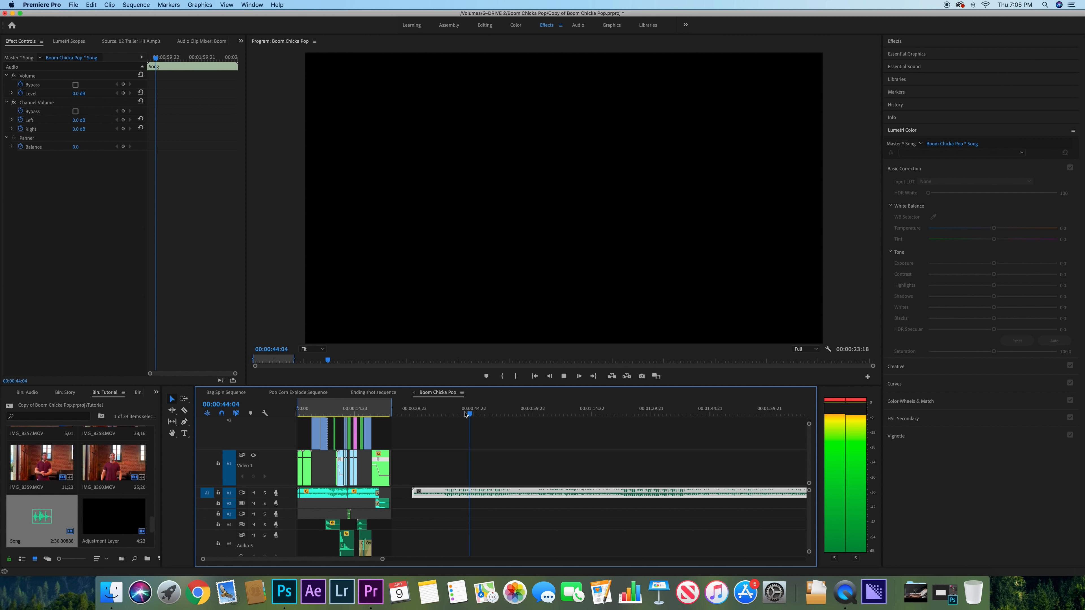
key(minus)
key(minus)
key(minus)
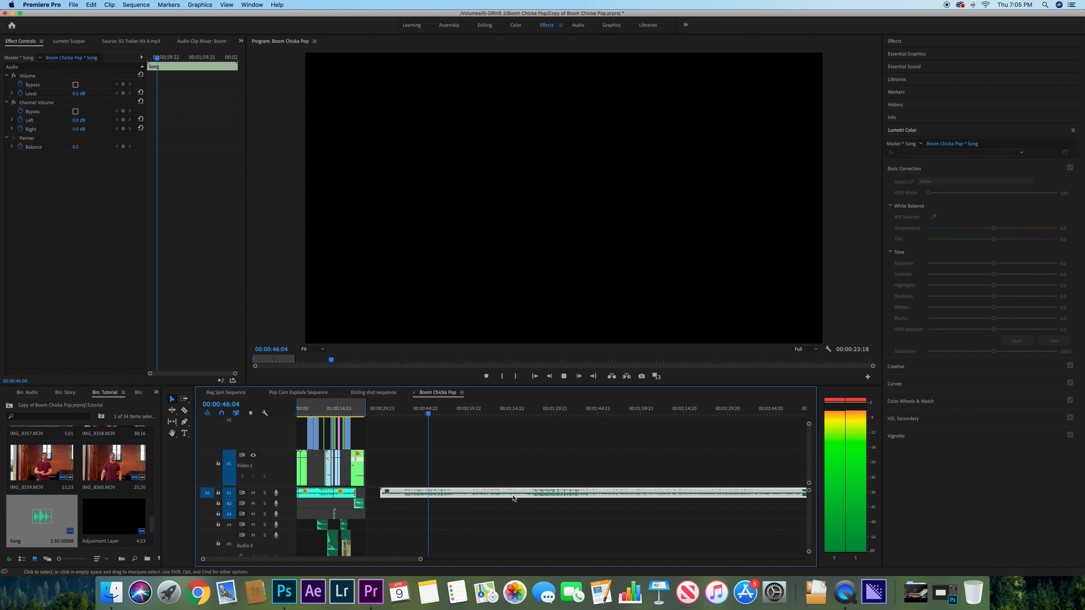
key(space)
scroll(461, 516, down, 3)
scroll(459, 516, down, 2)
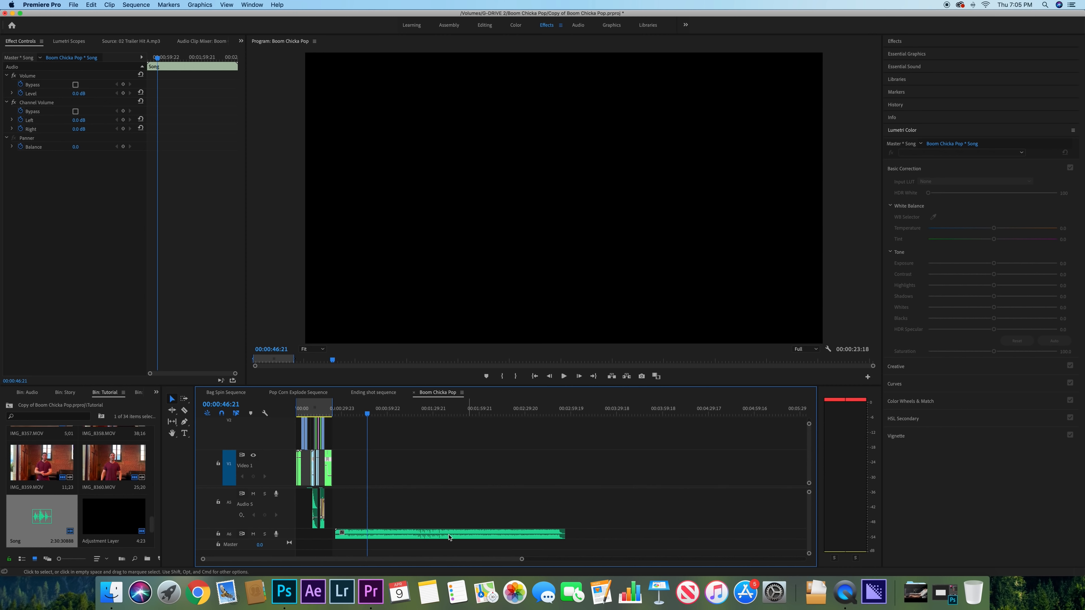
click(423, 511)
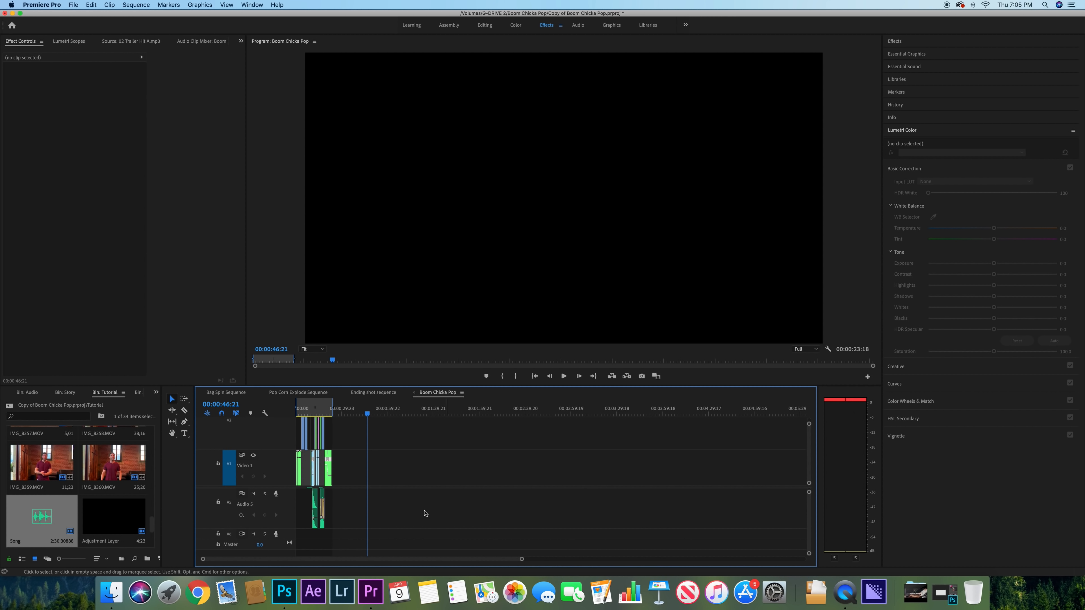
Play the full-length song from its beginning and cut it at 00:00:42:18
scroll(385, 504, up, 5)
key(equal)
key(equal)
key(equal)
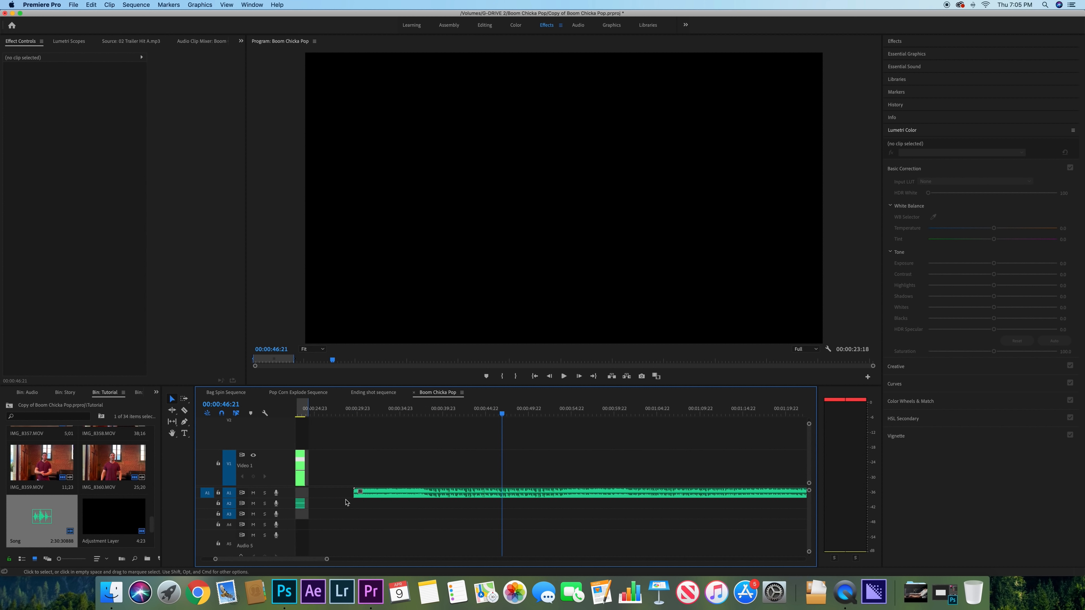
scroll(408, 414, left, 3)
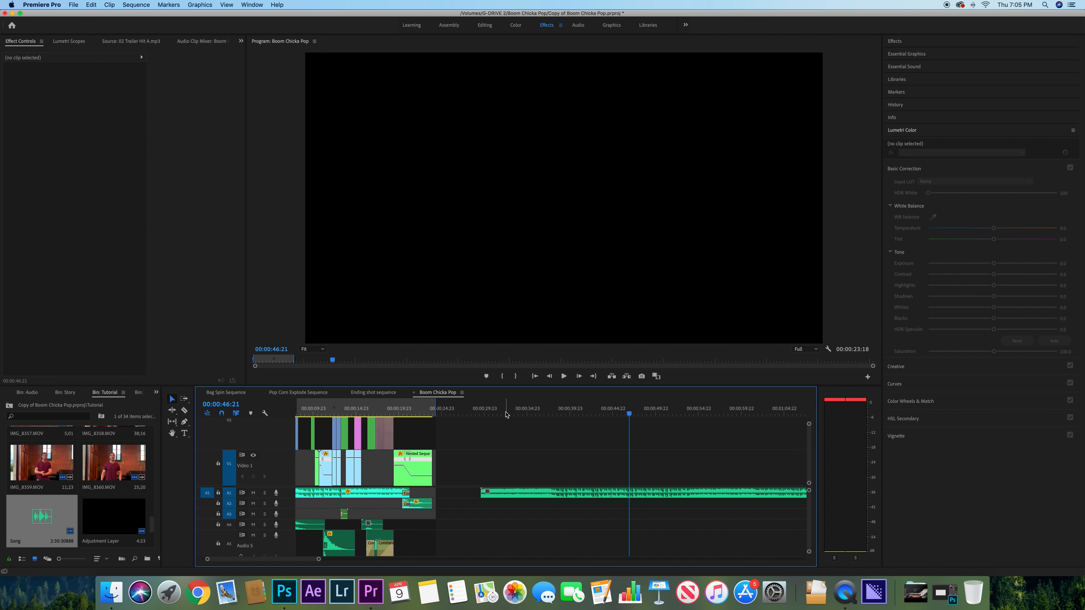
click(485, 412)
key(space)
click(554, 407)
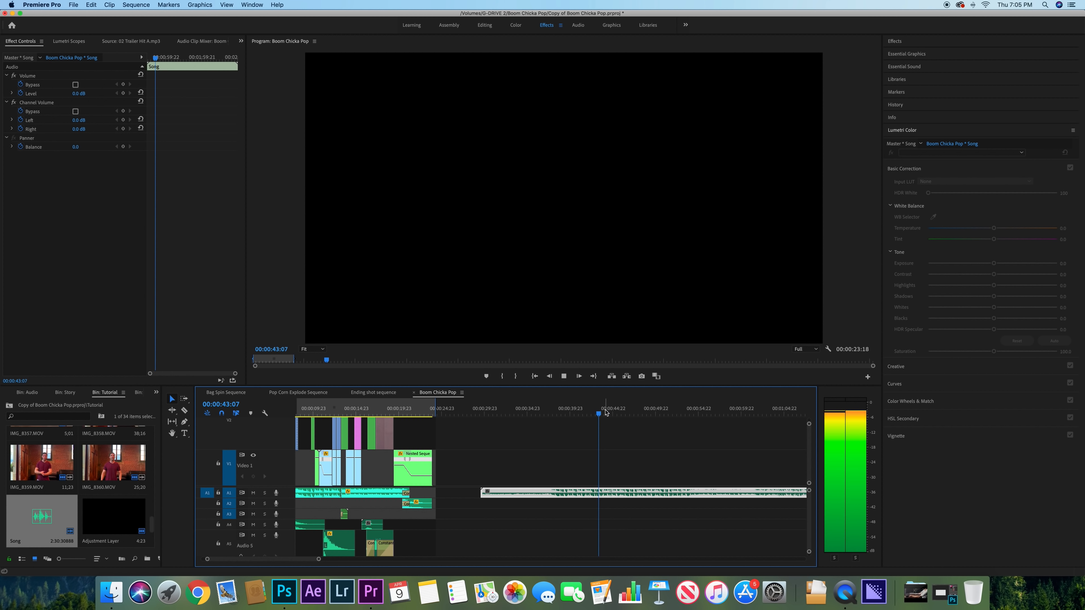
click(594, 413)
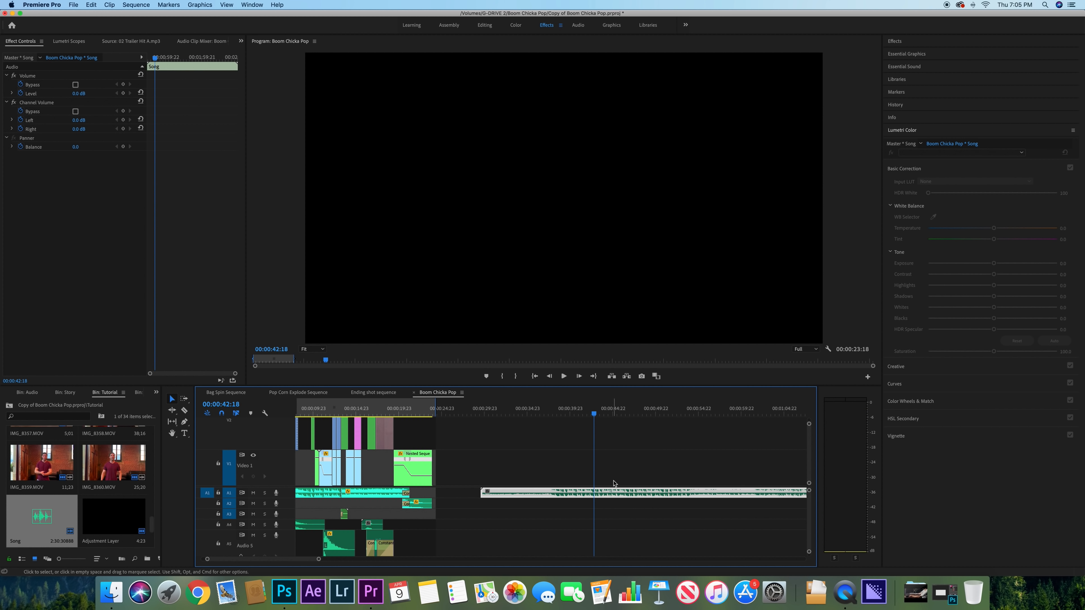
key(super+k)
Find the point where the song turns quieter and cut it at 00:00:53:23
scroll(598, 427, right, 5)
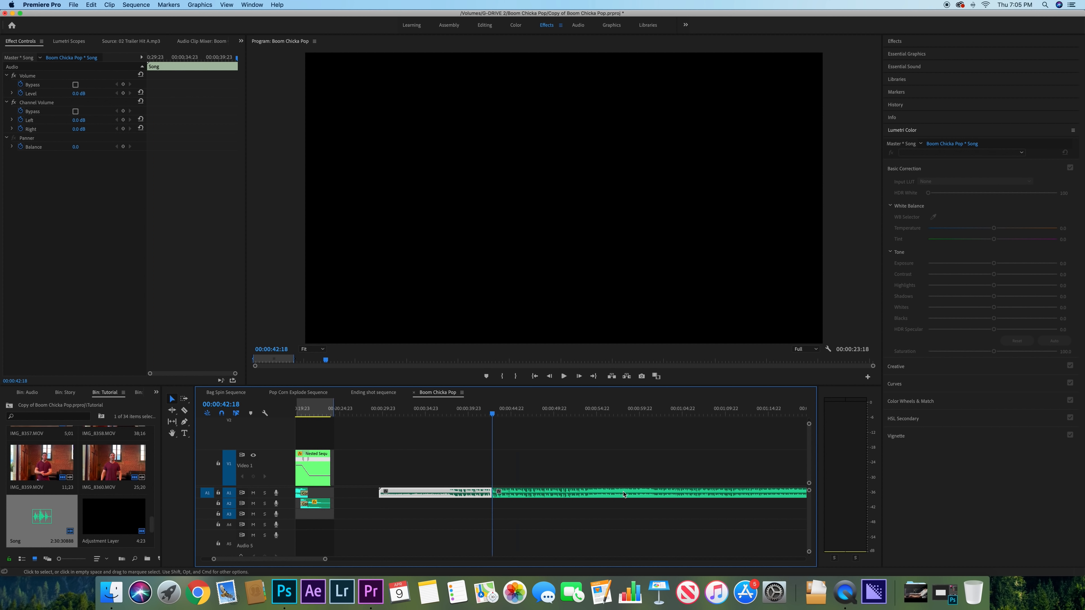
click(572, 412)
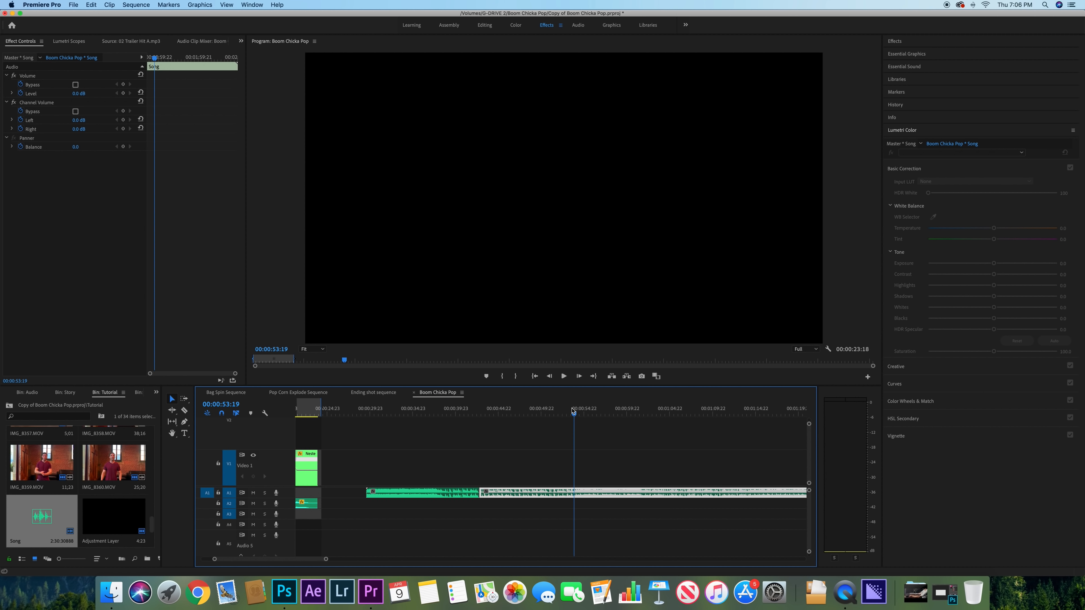
key(space)
scroll(585, 447, up, 5)
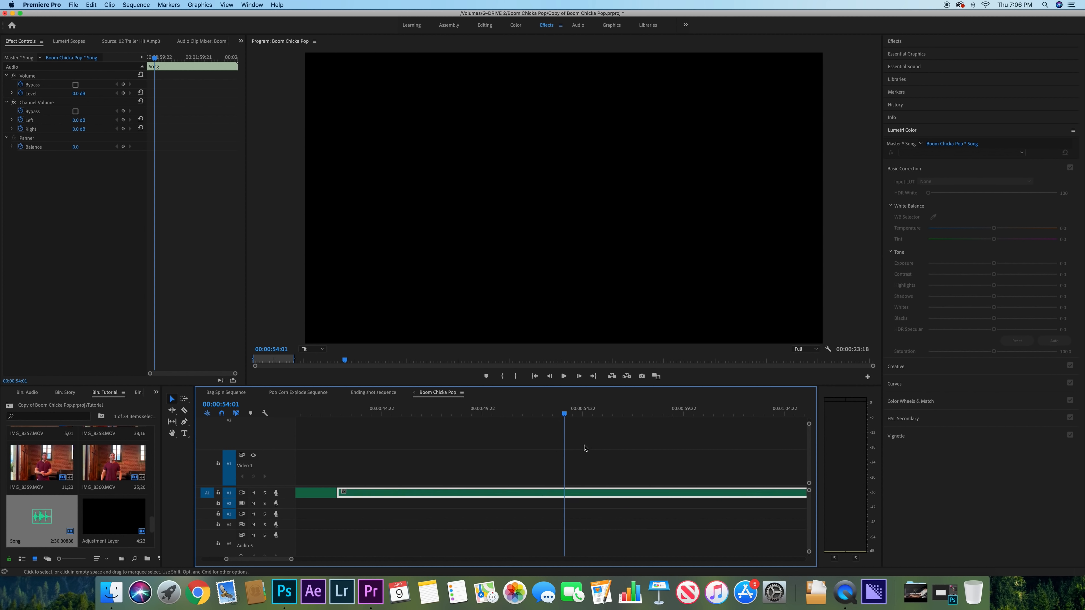
drag(551, 404, 557, 410)
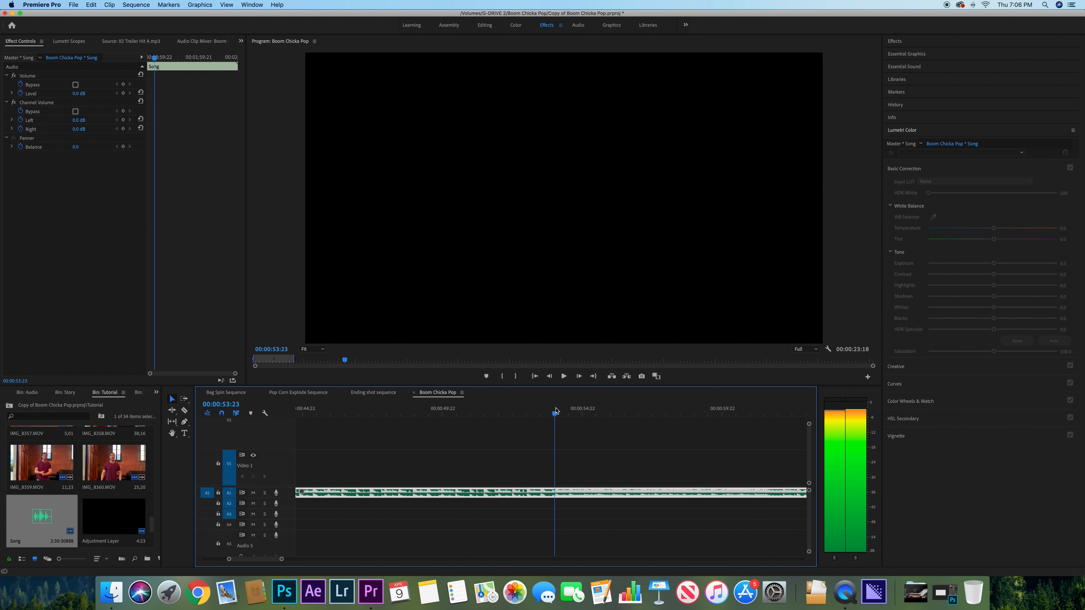
key(super+k)
Move the song piece after the second cut back to meet the first cut at 00:00:42:18, and play across the join
scroll(569, 494, down, 5)
drag(585, 496, 494, 496)
scroll(465, 430, up, 4)
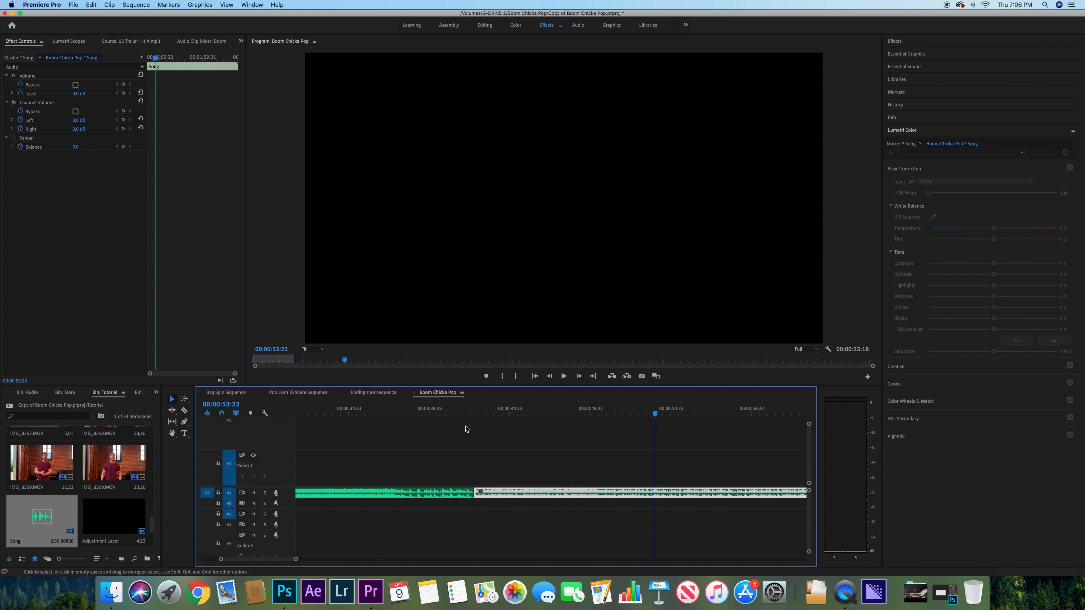
click(454, 411)
key(space)
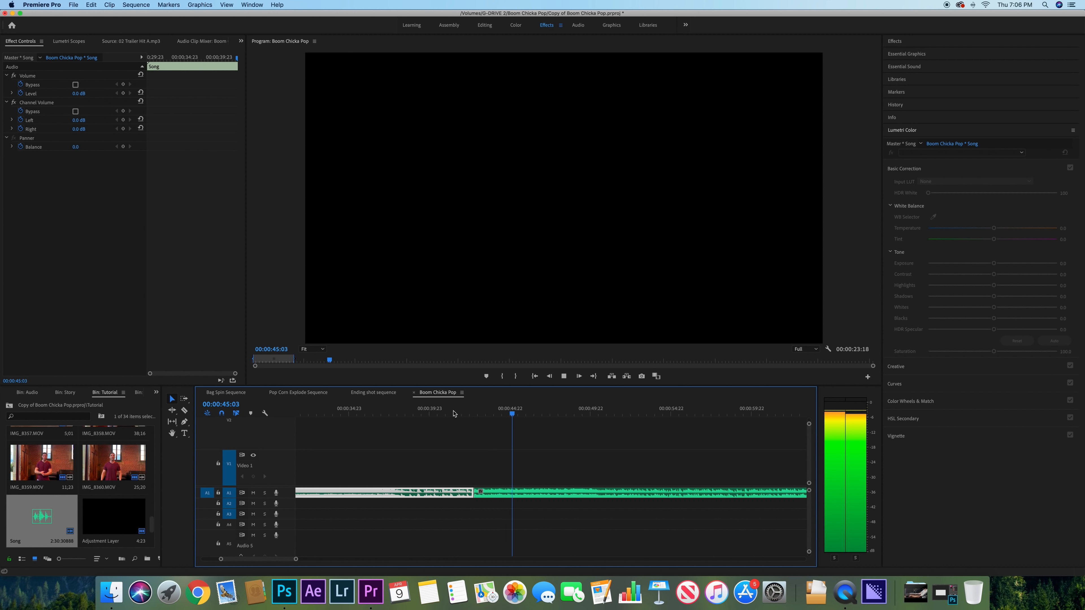
Try the default audio crossfade on the join between the two song pieces, and remove it after playing it back
click(517, 500)
click(477, 495)
key(super+shift+d)
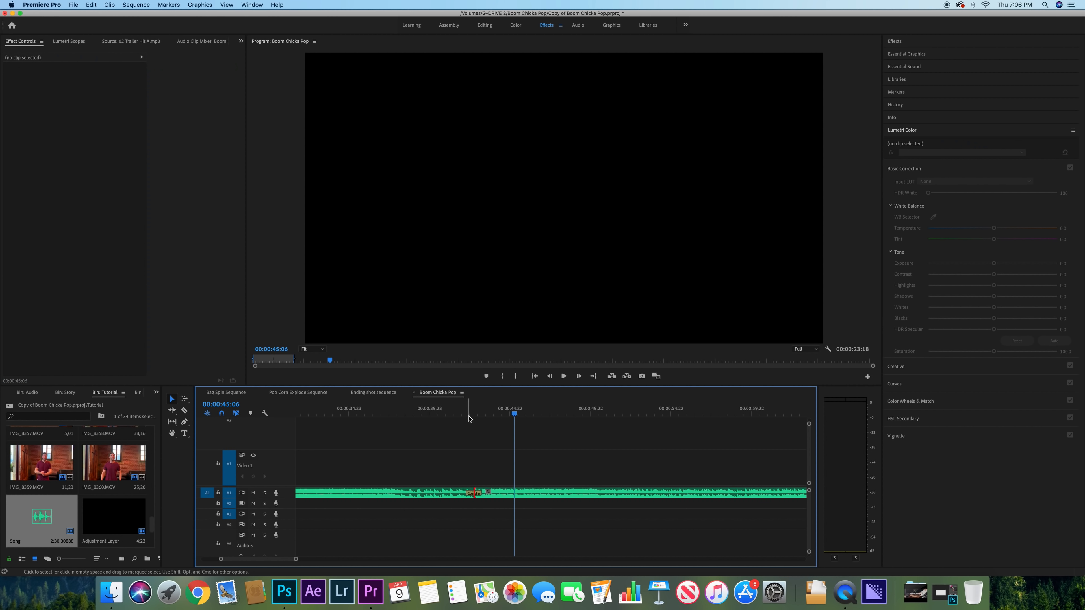
click(469, 417)
key(space)
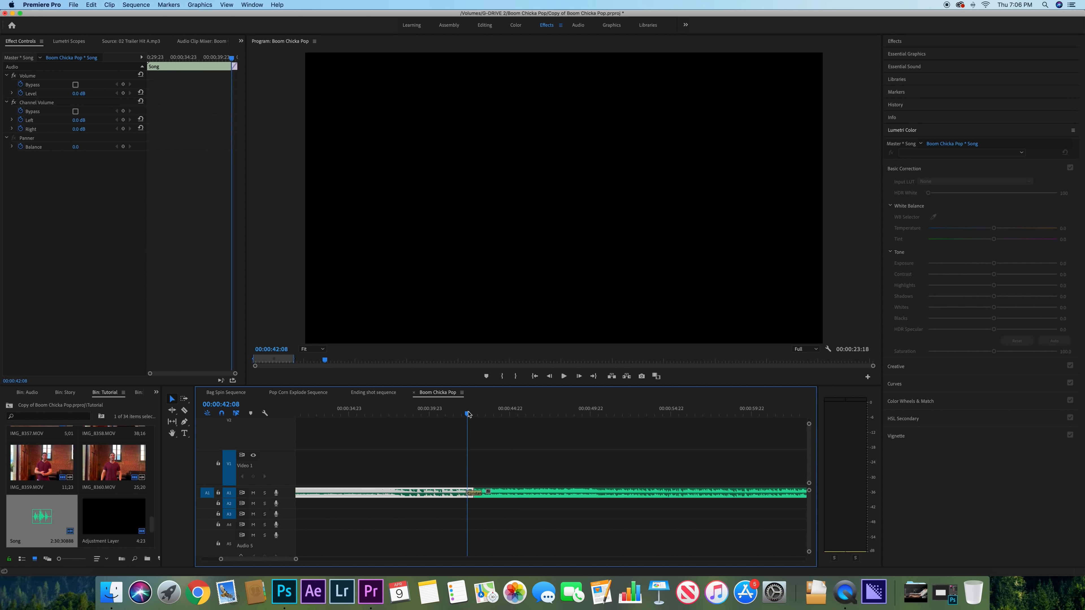
key(space)
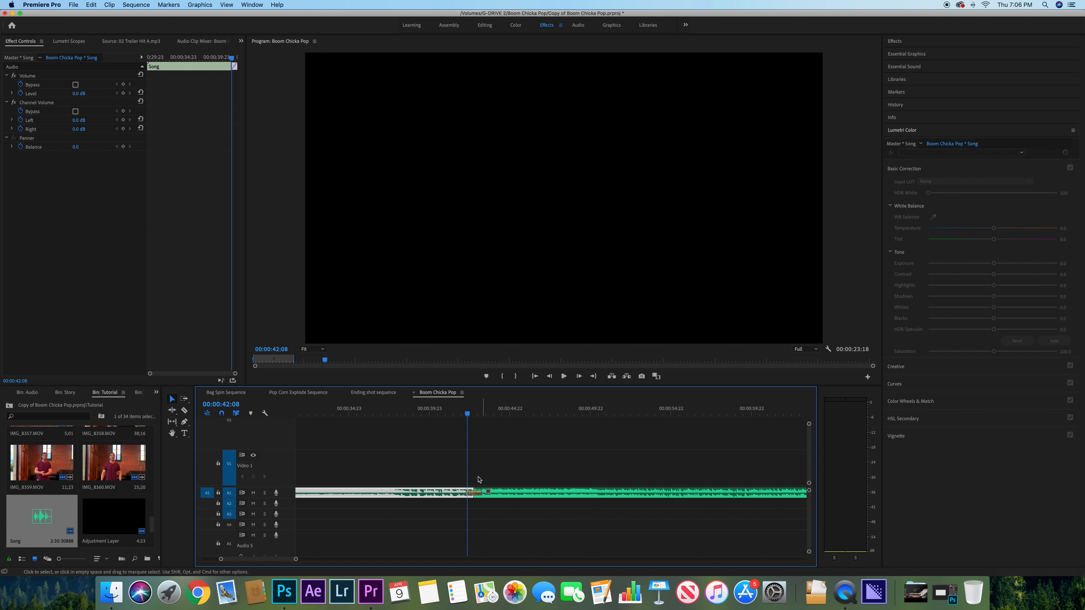
click(477, 497)
key(Delete)
Look over the joined song pieces along the timeline
scroll(633, 488, right, 3)
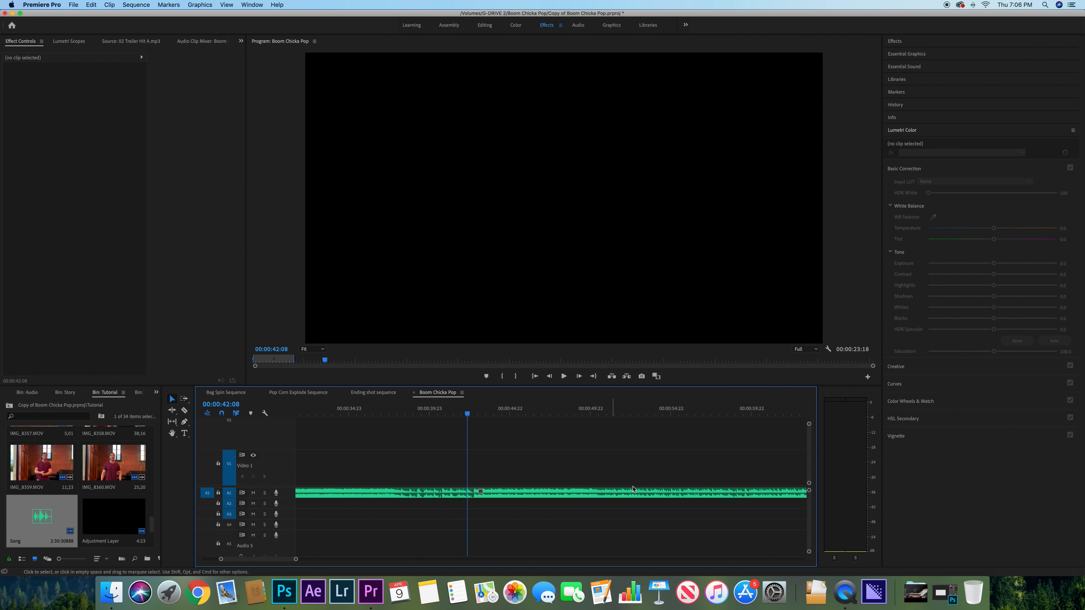
scroll(633, 489, right, 1)
key(minus)
key(minus)
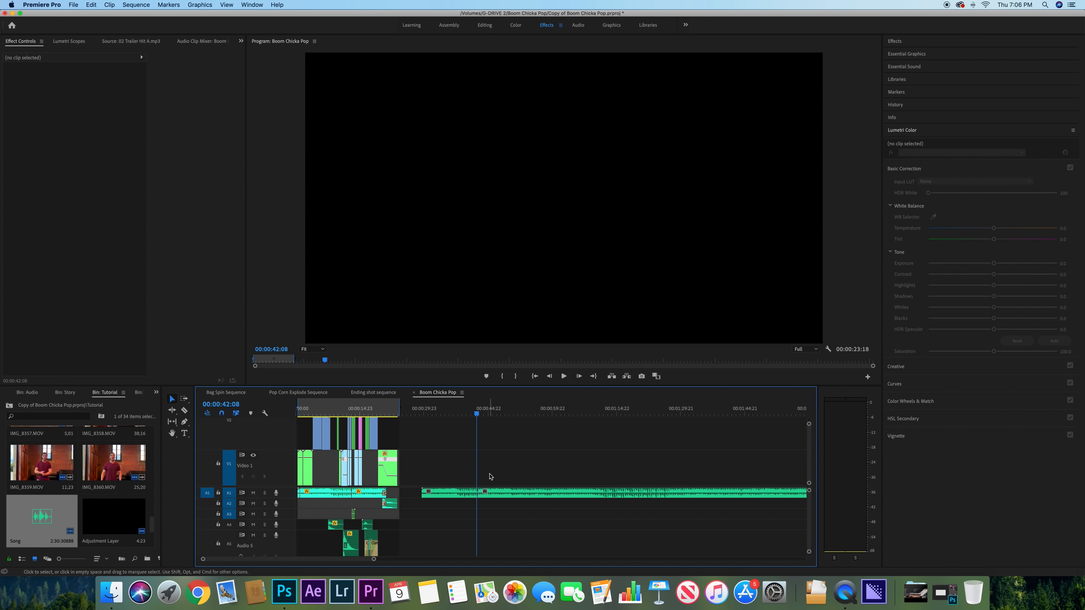
key(equal)
key(equal)
key(equal)
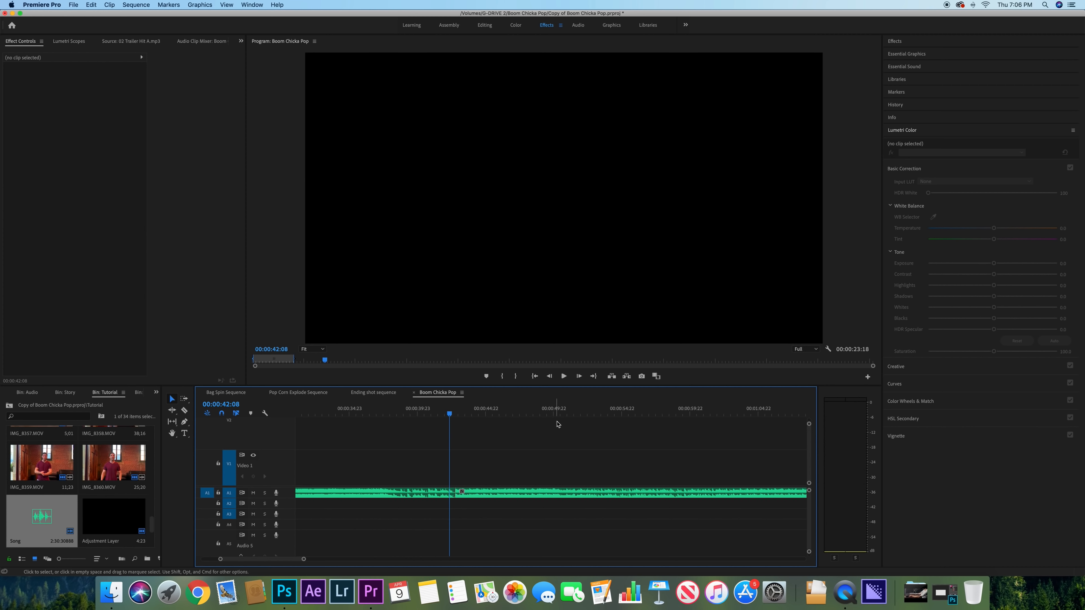
key(minus)
scroll(511, 460, left, 3)
scroll(511, 460, right, 15)
scroll(513, 461, left, 15)
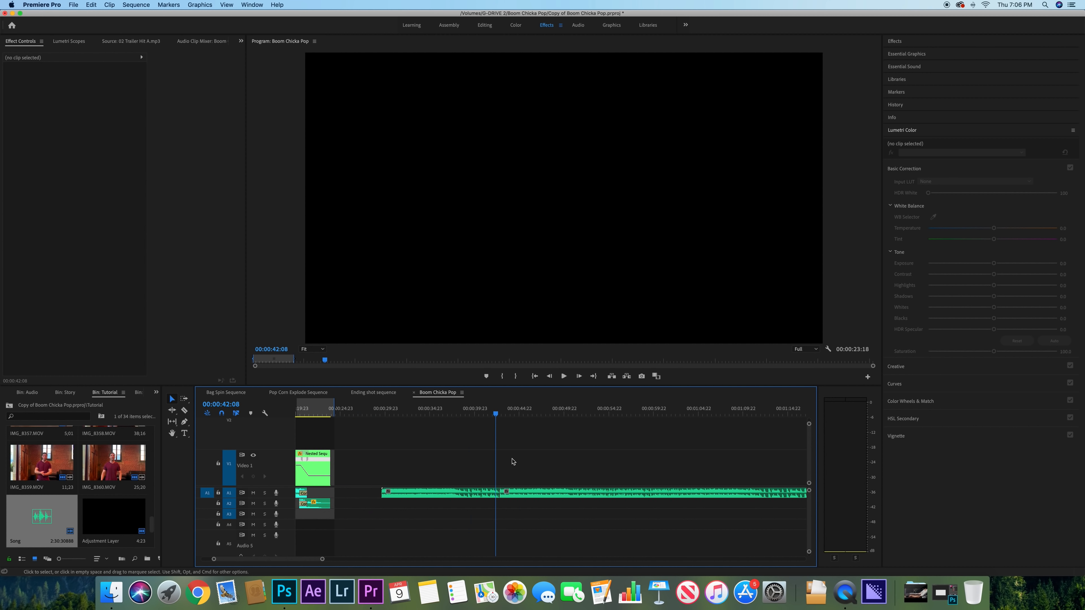
Move the first song piece earlier to leave a gap, and put an audio fade about 4:22 long on its end
drag(430, 493, 394, 492)
drag(465, 494, 491, 492)
click(490, 491)
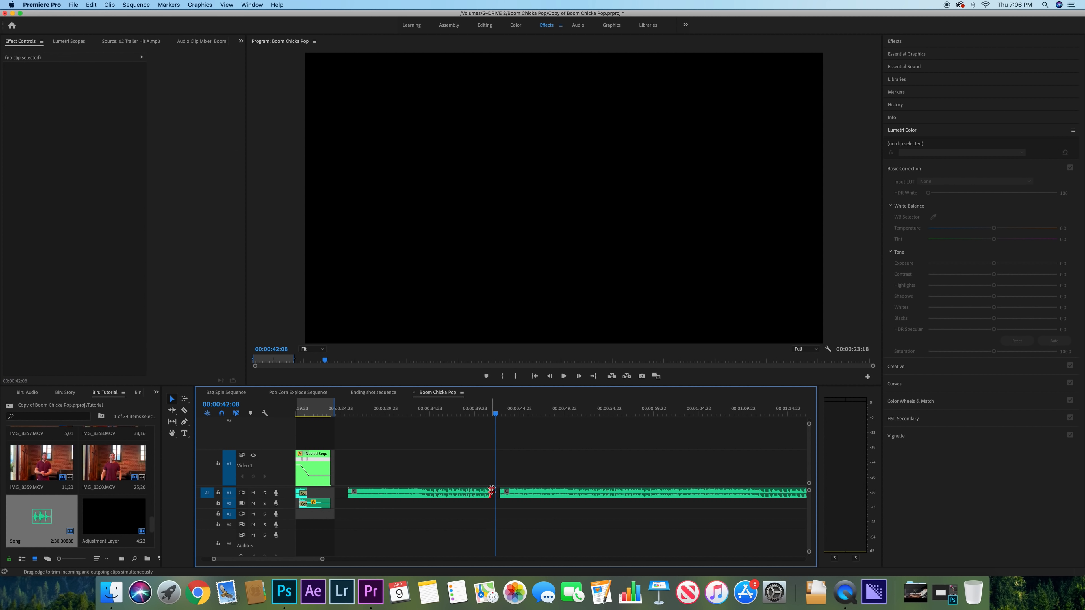
drag(482, 493, 448, 493)
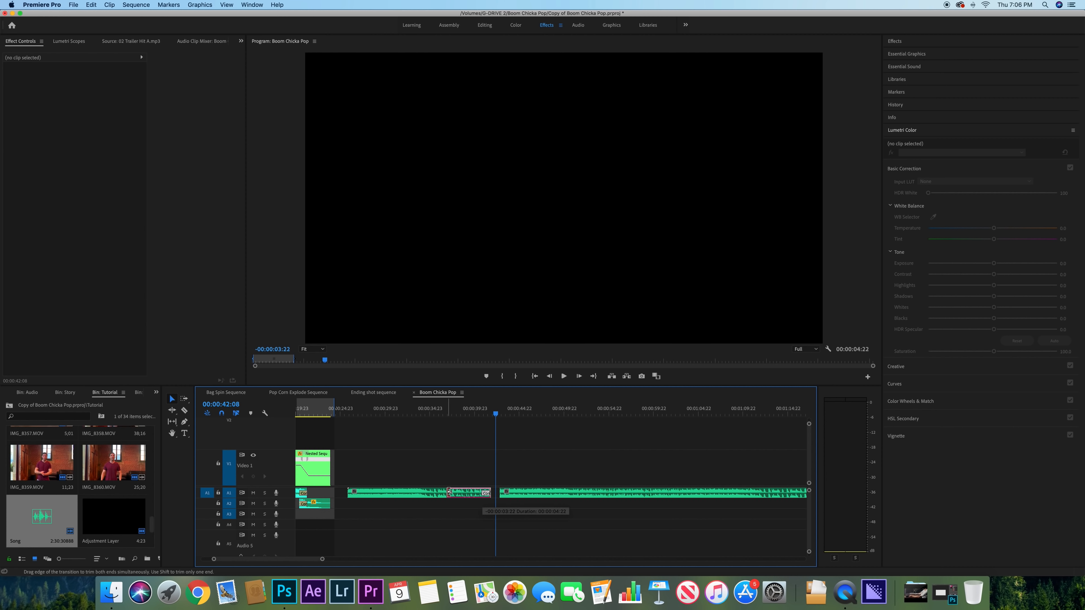
Play back the first song piece's fade-out and undo the fade and the clip move
click(453, 414)
key(space)
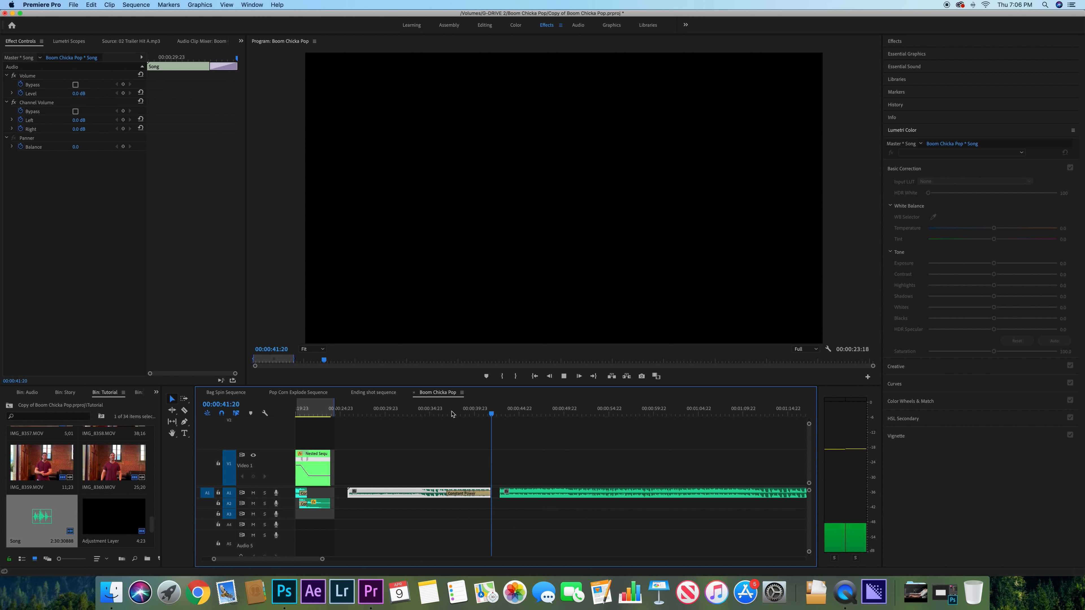
key(space)
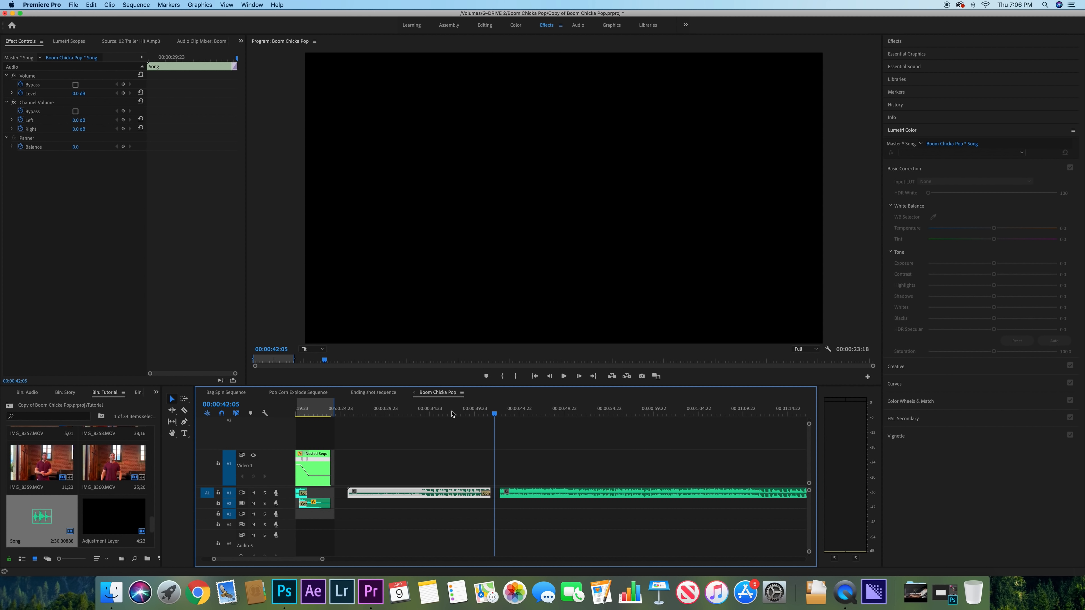
key(super+z)
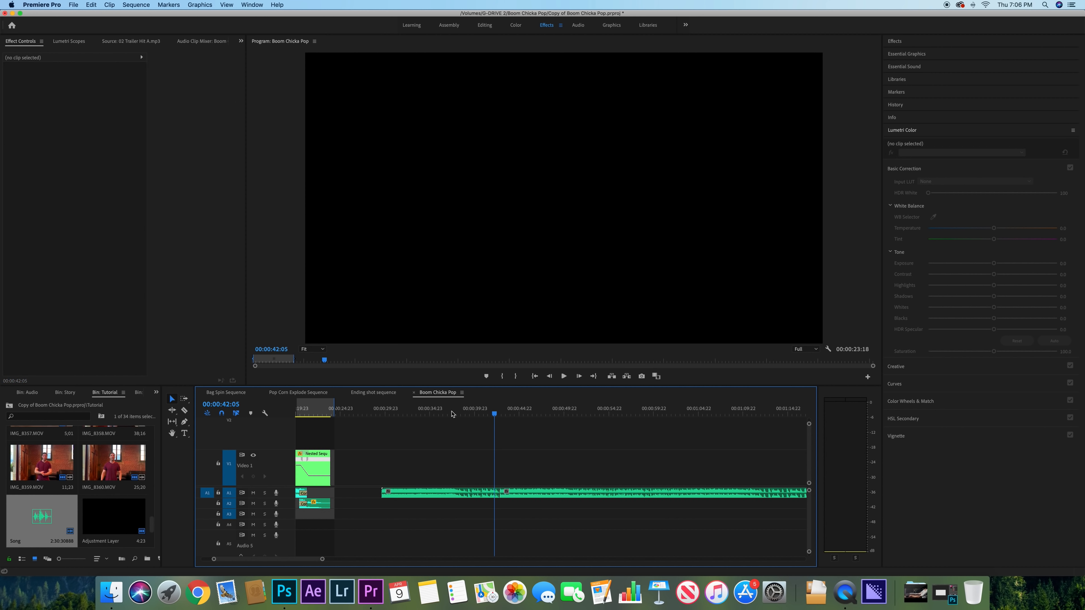
Listen for a cut point in the second song piece and split it at 00:00:50:18
scroll(472, 424, right, 3)
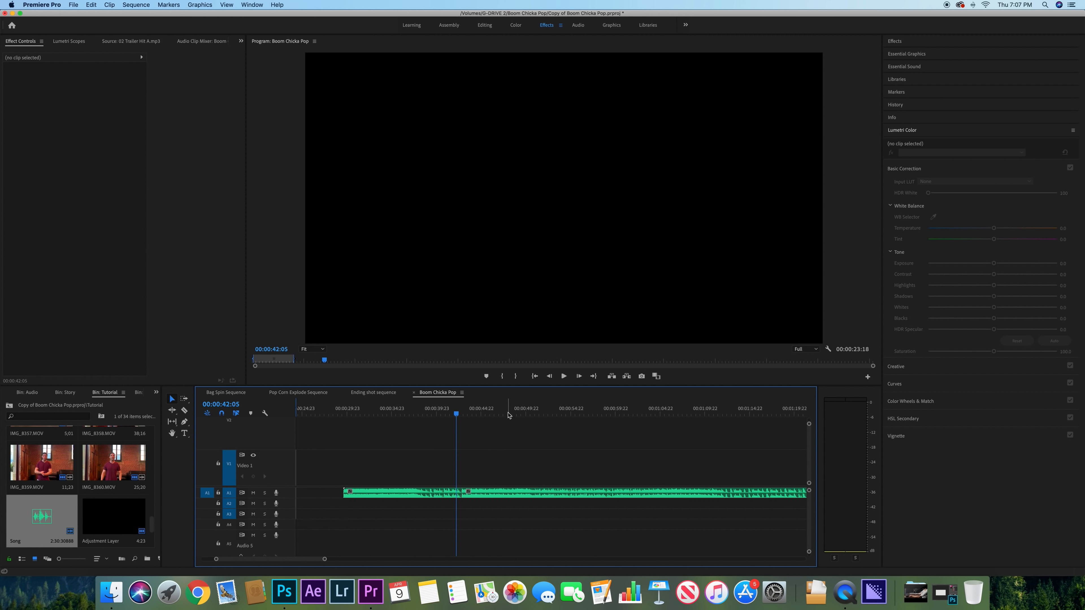
click(495, 412)
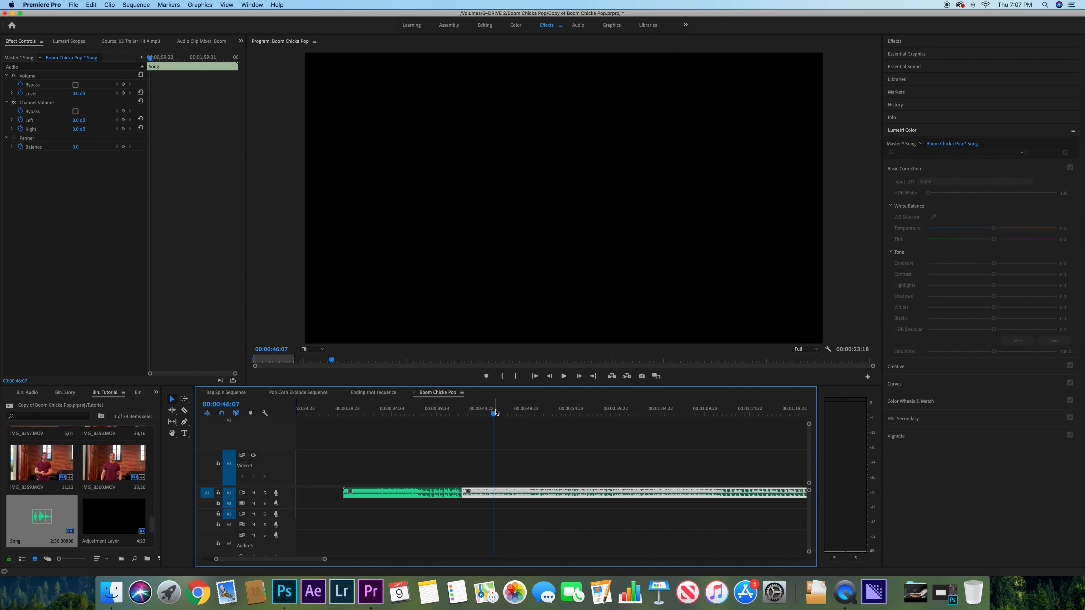
key(space)
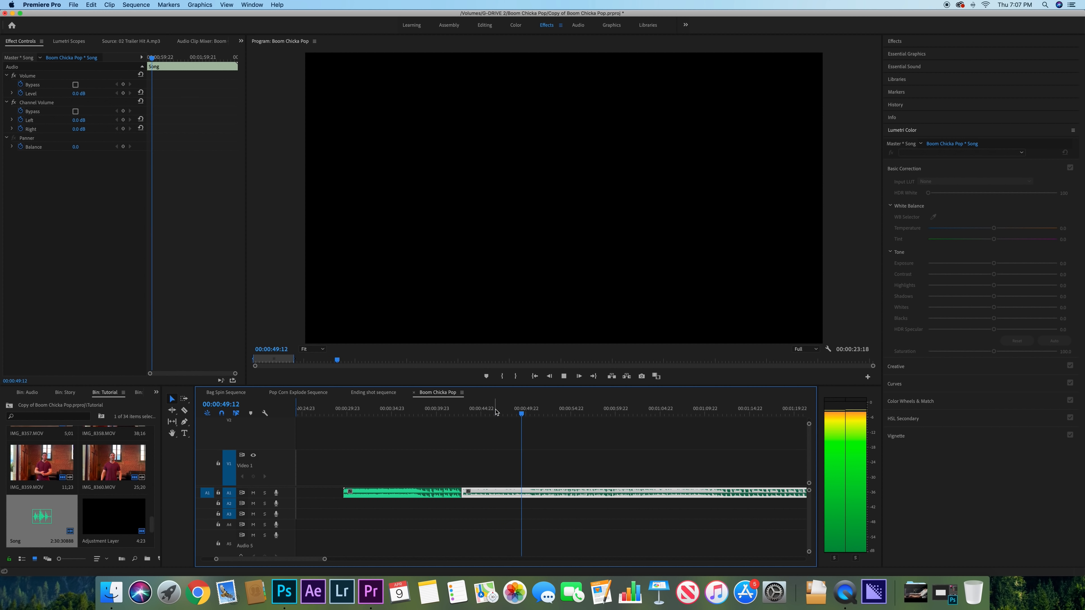
key(space)
key(space)
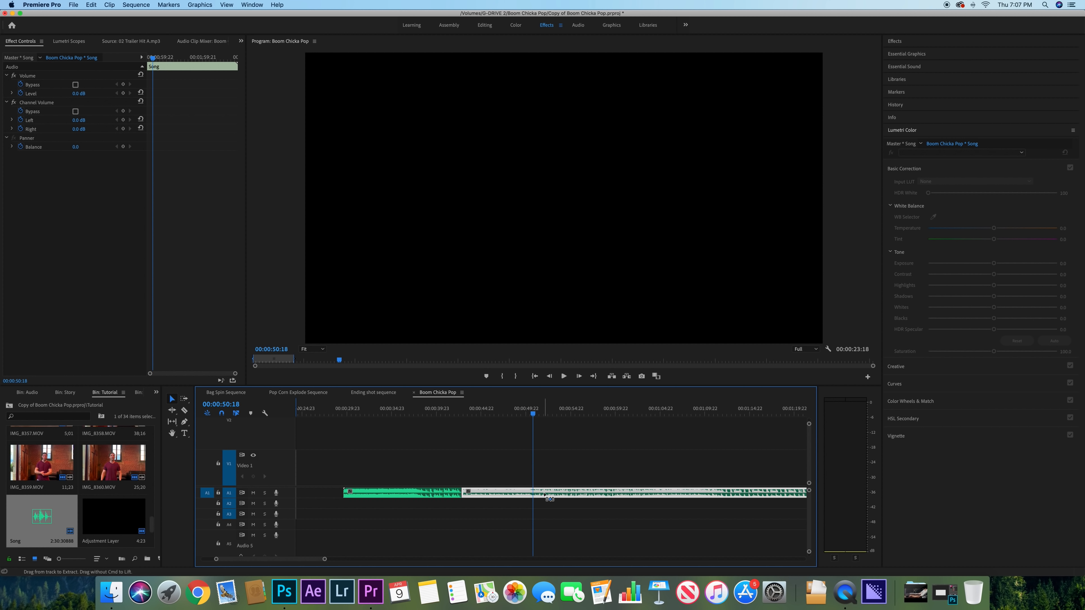
key(super+k)
Locate the song's ending and play it back from 00:02:43:08
key(minus)
key(minus)
key(minus)
key(minus)
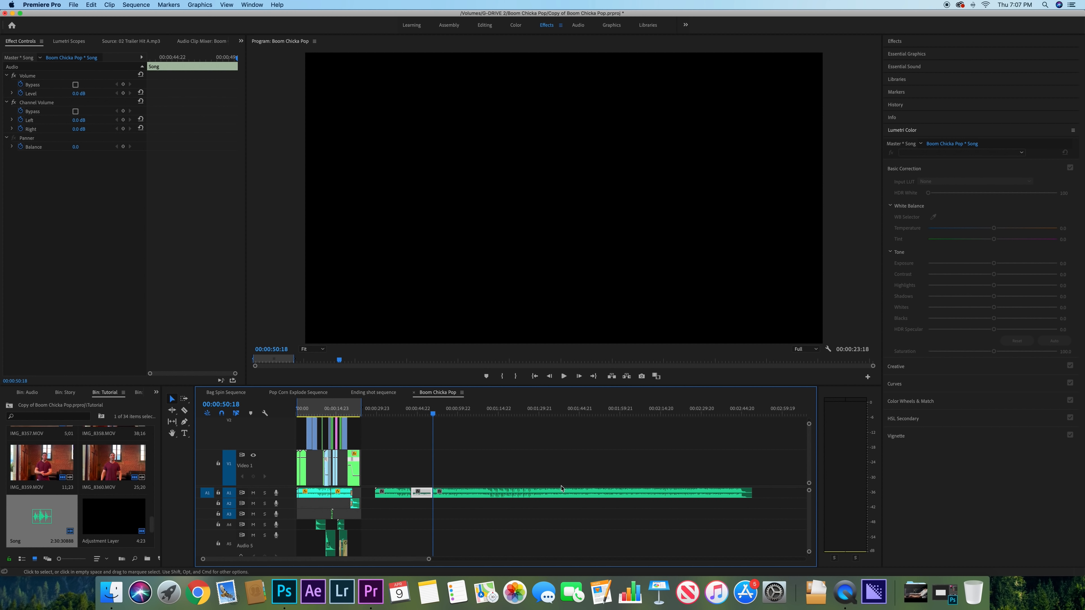
click(654, 411)
key(equal)
key(equal)
key(equal)
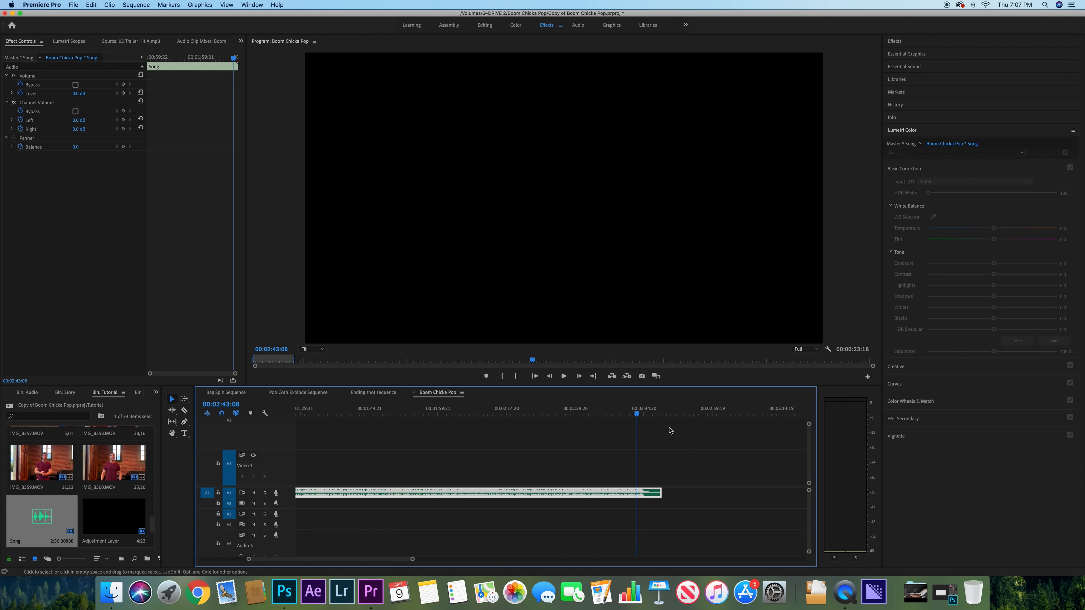
key(space)
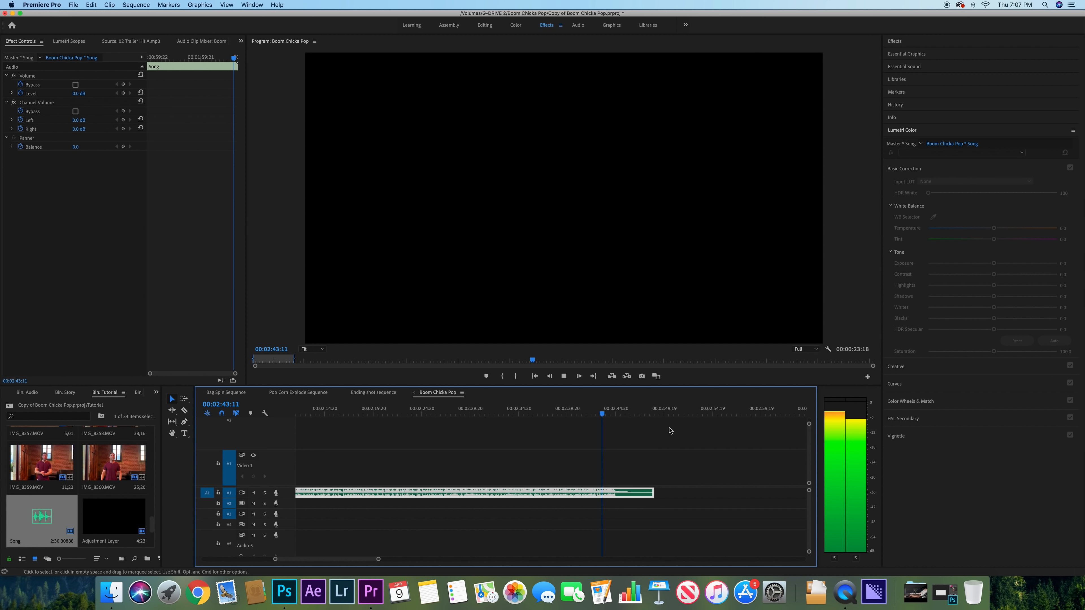
Split the song just before its final hit at 00:02:43:23 and cut the ending piece to the clipboard
click(592, 411)
click(613, 413)
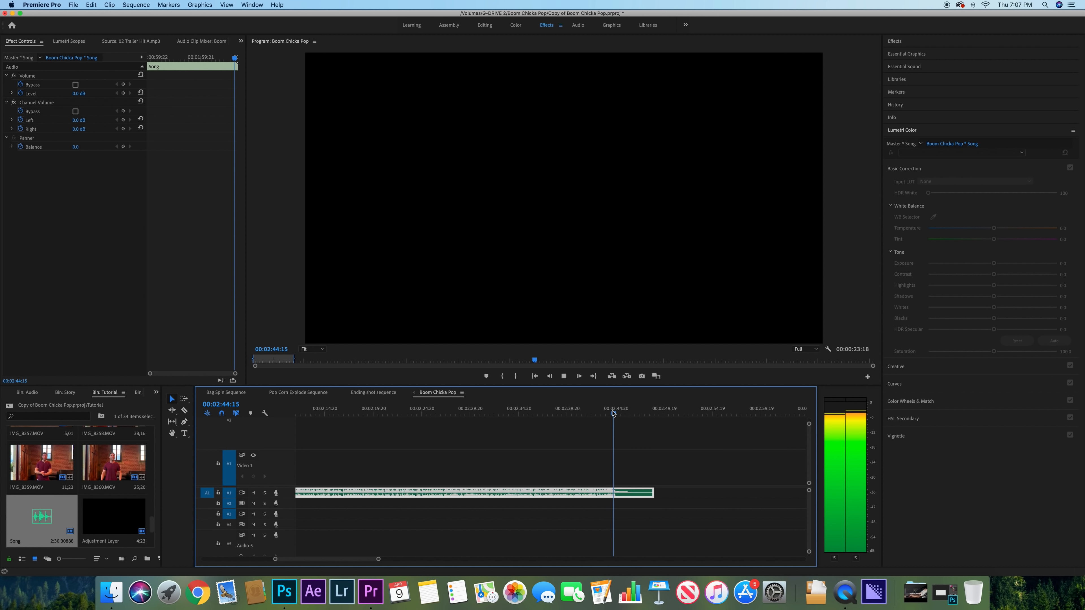
key(space)
click(607, 414)
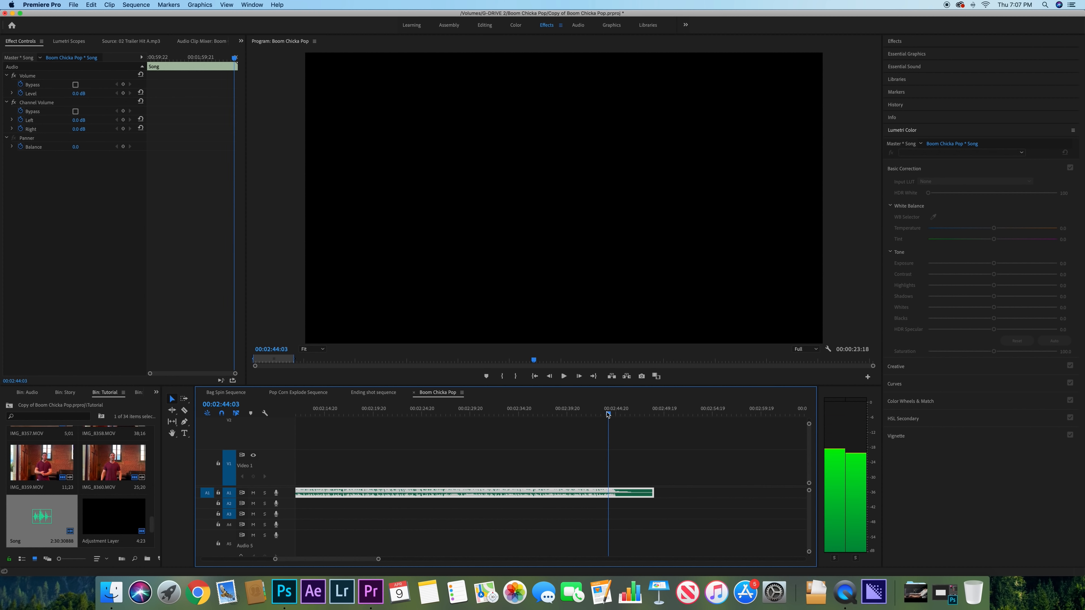
click(607, 414)
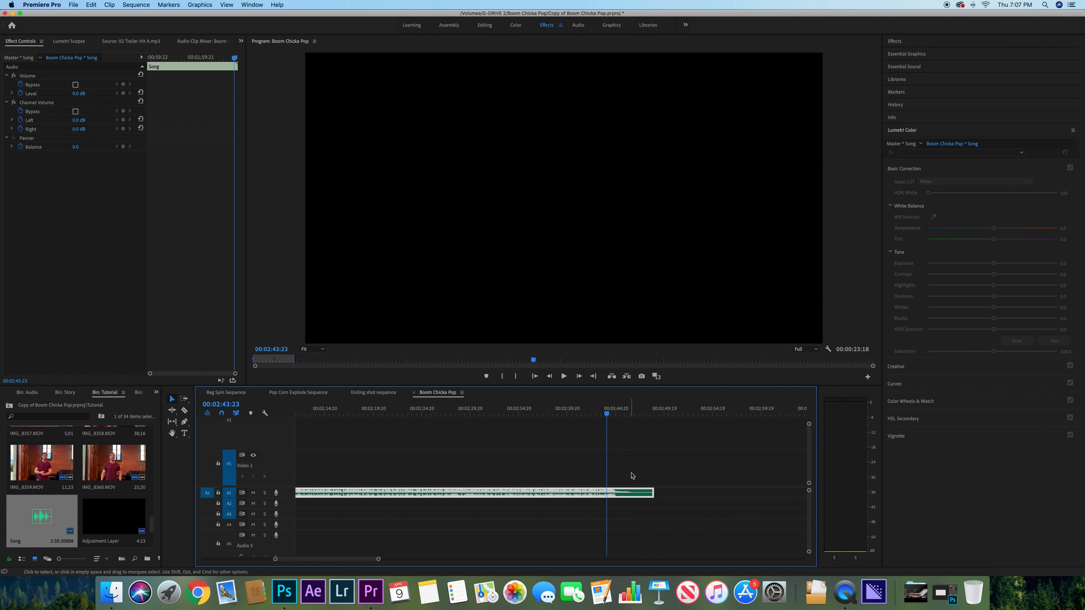
key(super+k)
click(626, 492)
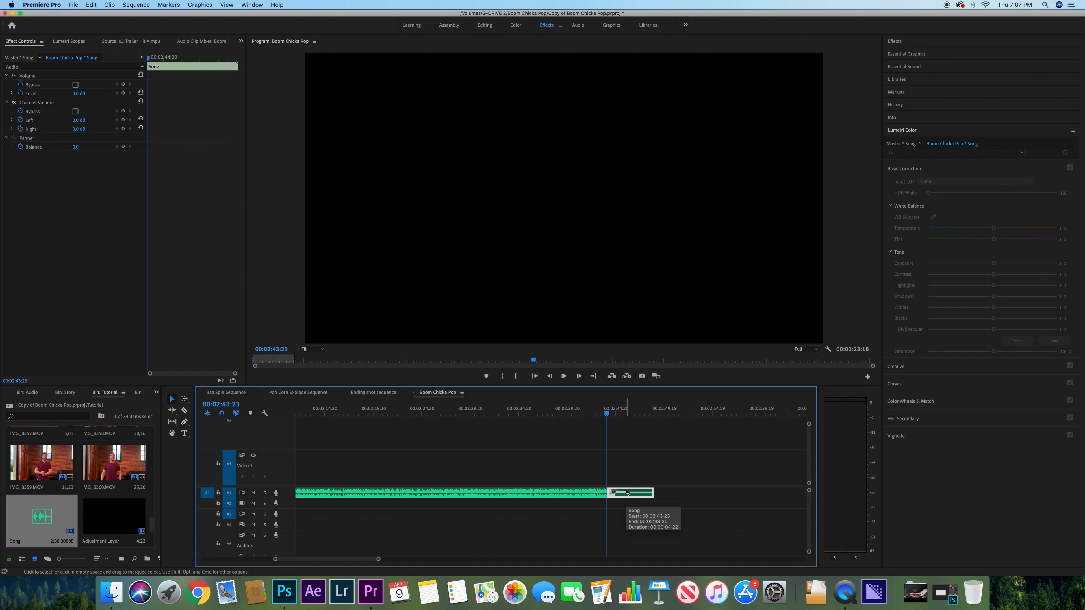
key(Delete)
Delete the long remaining song piece that follows the 00:00:50:18 cut
scroll(583, 486, left, 15)
scroll(581, 485, left, 10)
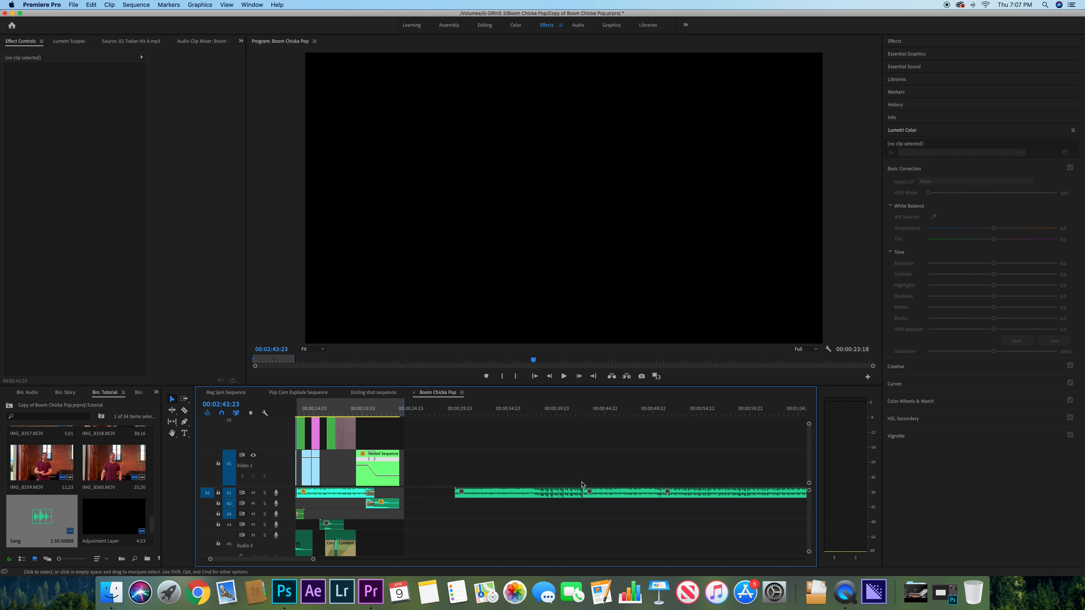
click(627, 493)
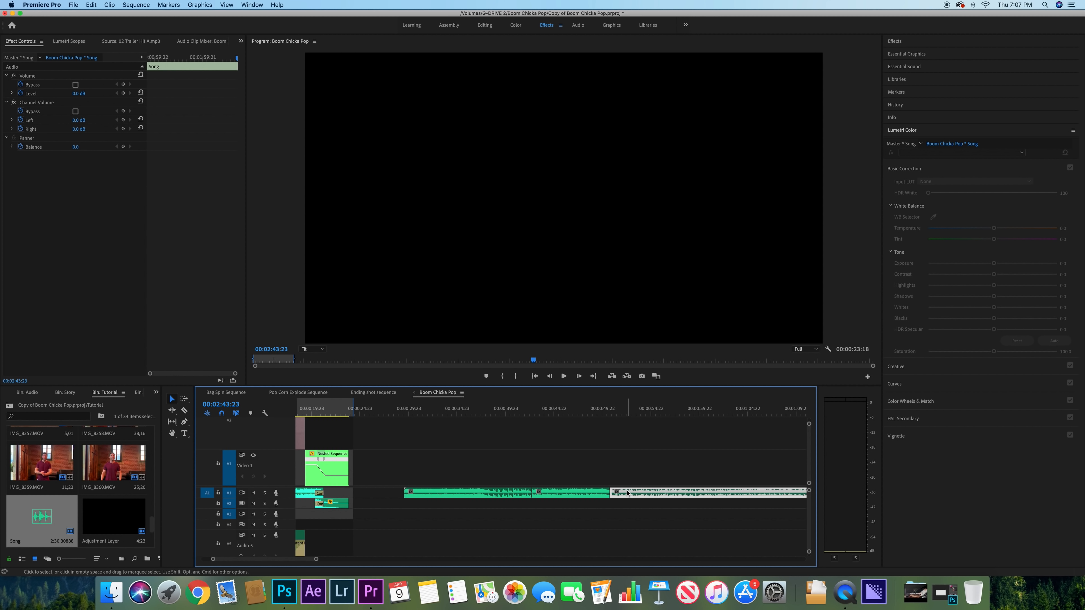
key(Delete)
Paste the song ending at 00:00:51:01 and move it to track A2, slightly overlapping the end of the A1 song piece
click(614, 410)
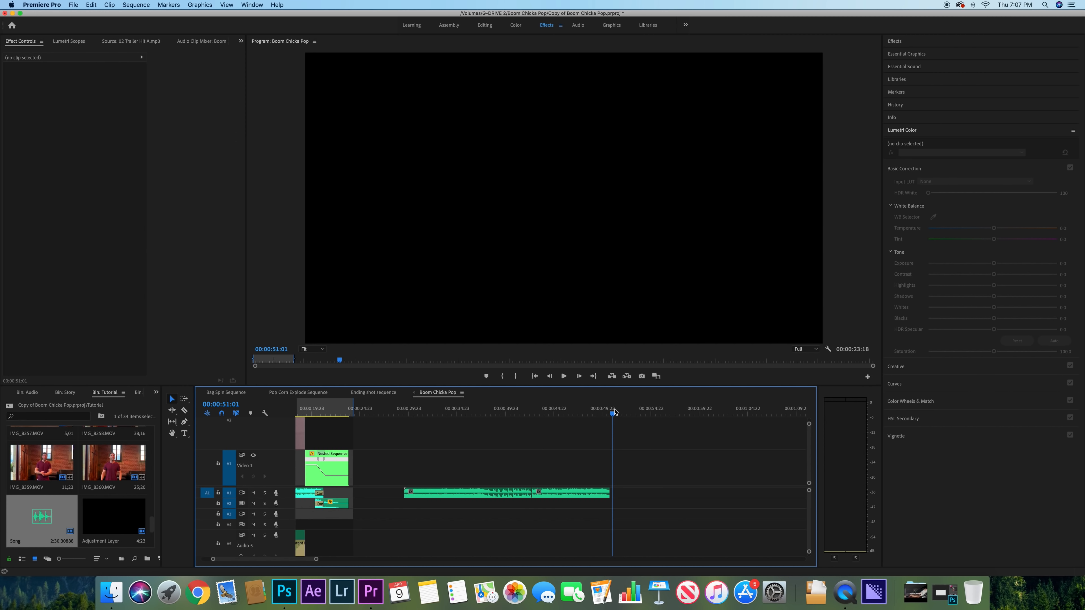
key(super+v)
drag(619, 490, 611, 504)
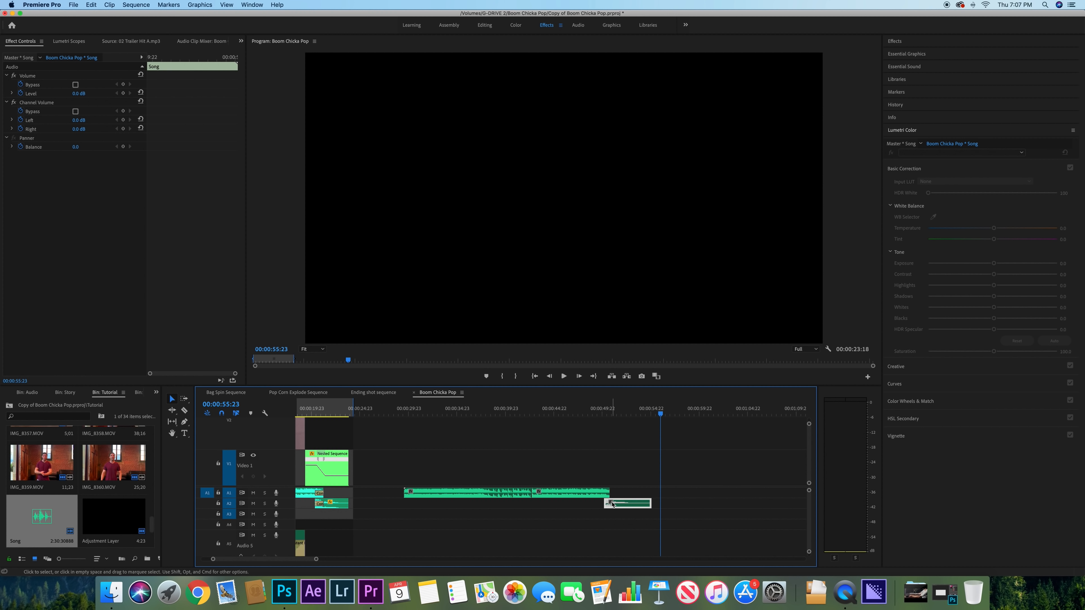
Add the default audio crossfade to the start of the song ending on A2 and play back the join
scroll(612, 505, up, 5)
click(588, 504)
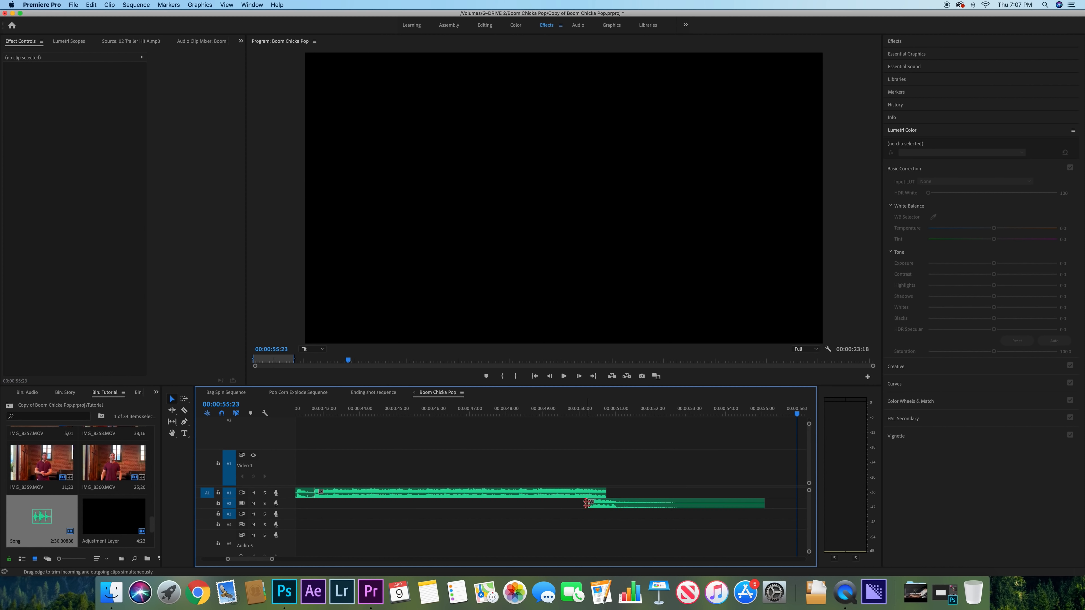
click(584, 411)
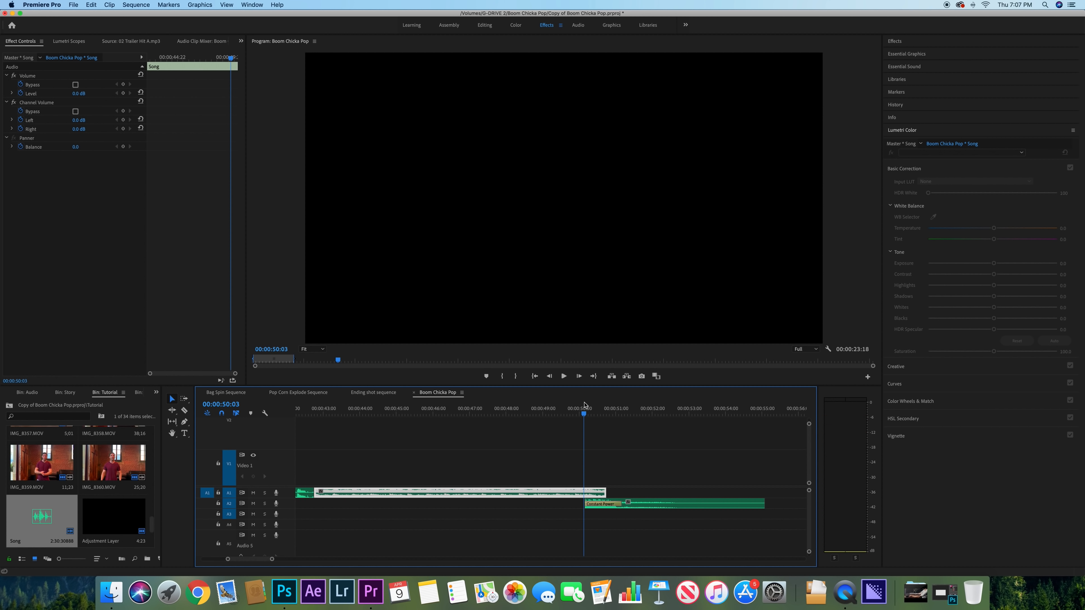
key(space)
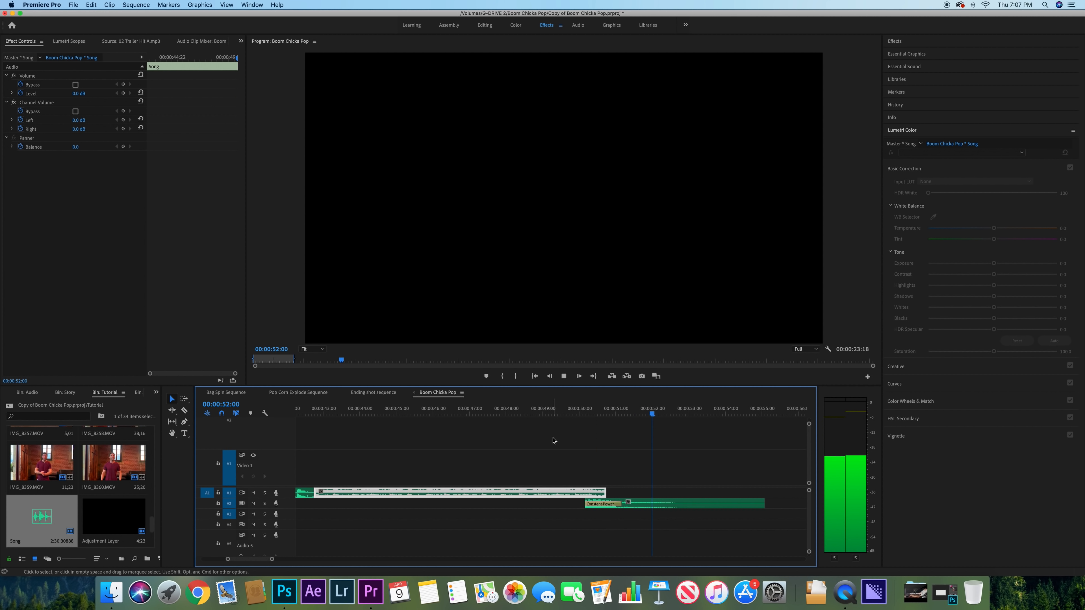
scroll(555, 441, down, 5)
drag(539, 410, 549, 410)
key(space)
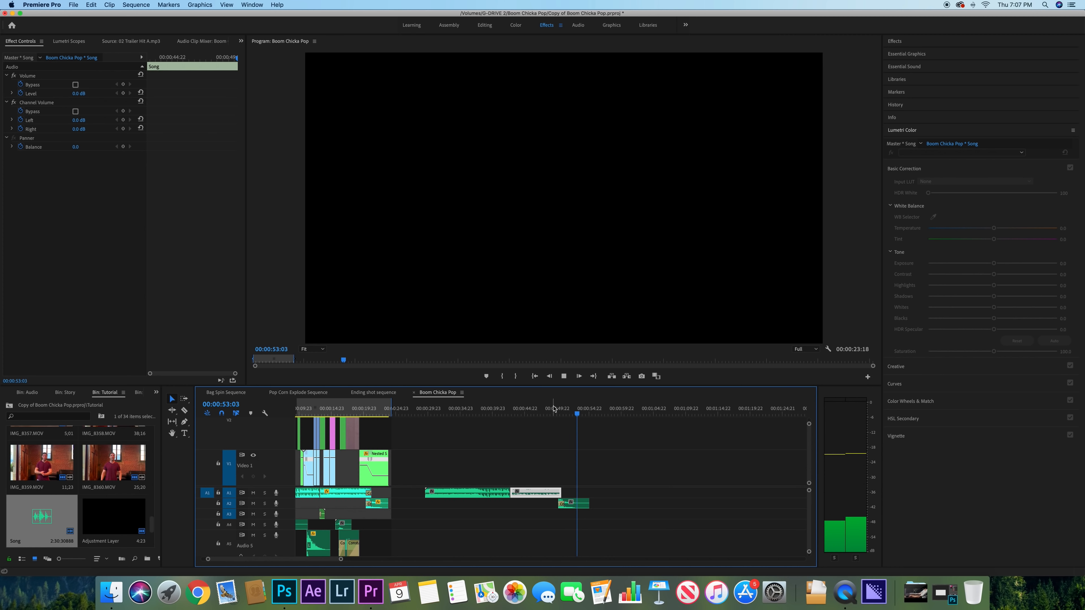
key(space)
Play back the first half of the commercial through the white bag spin to check how the music matches the shots
scroll(556, 415, up, 2)
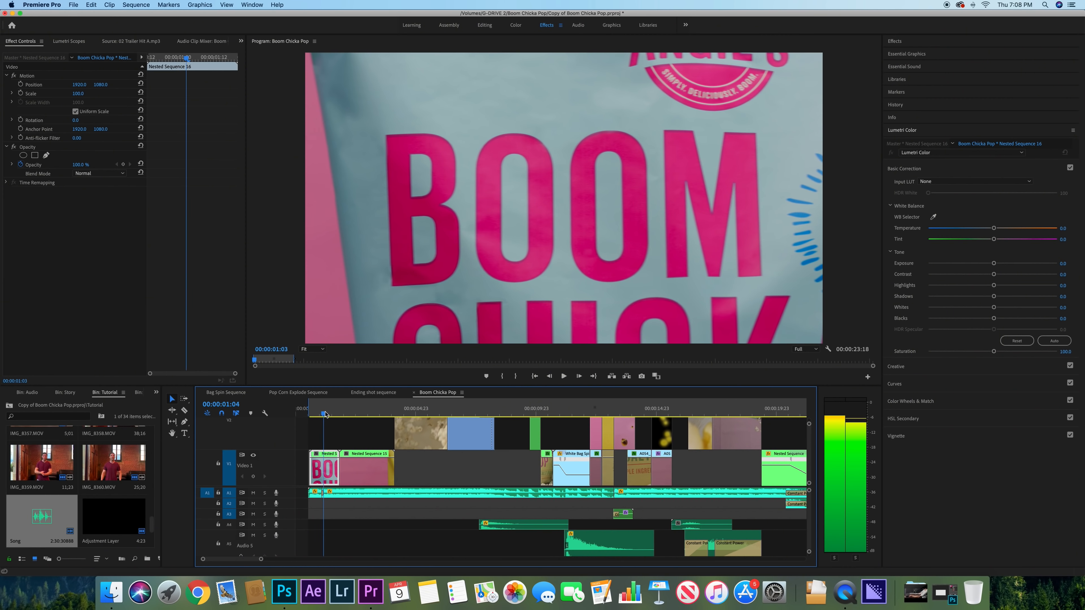
drag(322, 412, 456, 407)
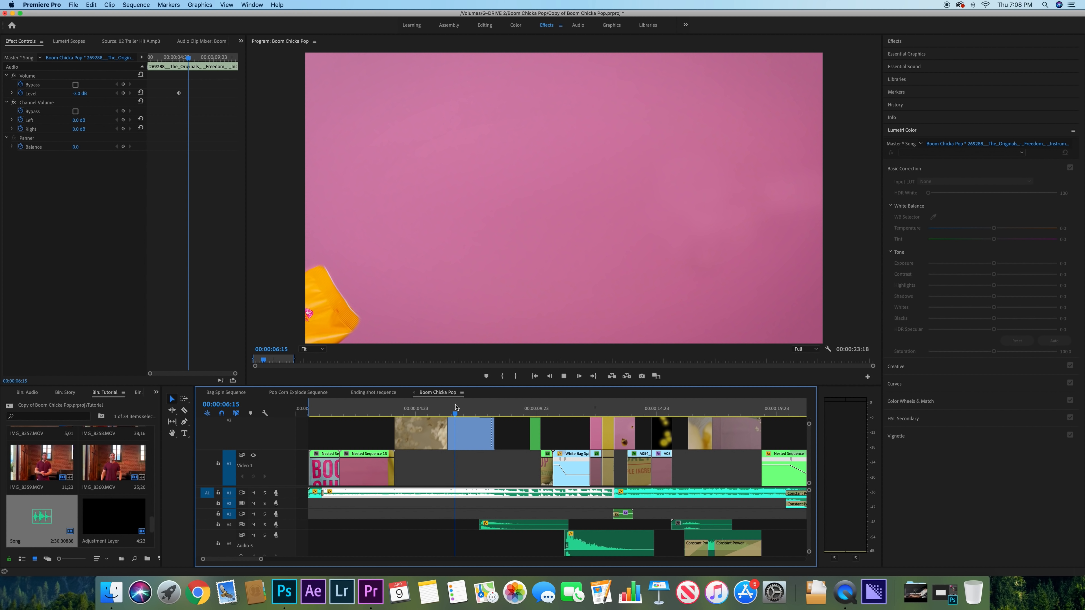
key(space)
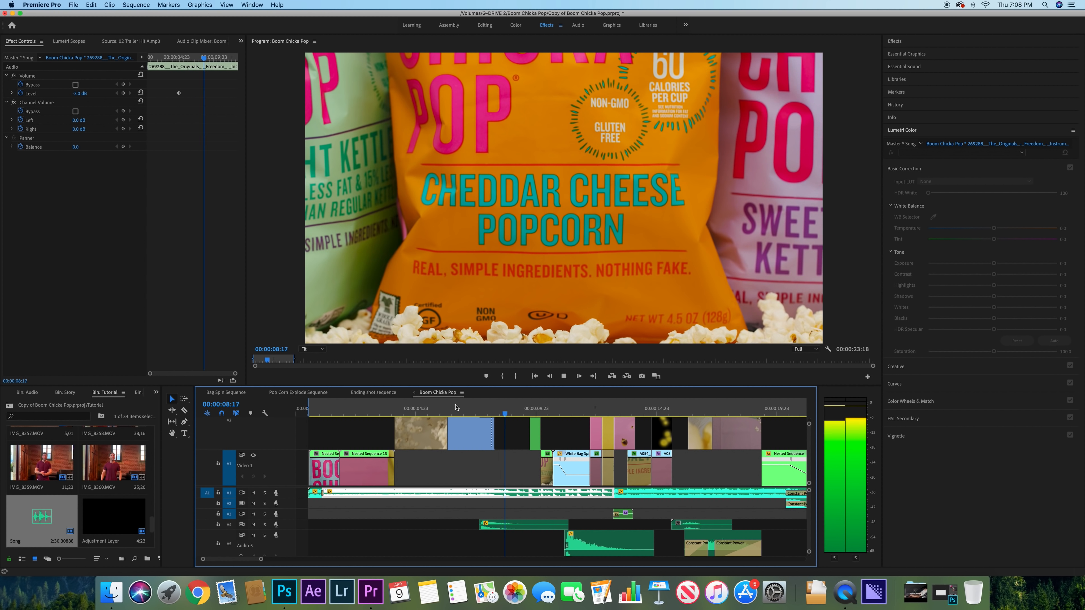
key(space)
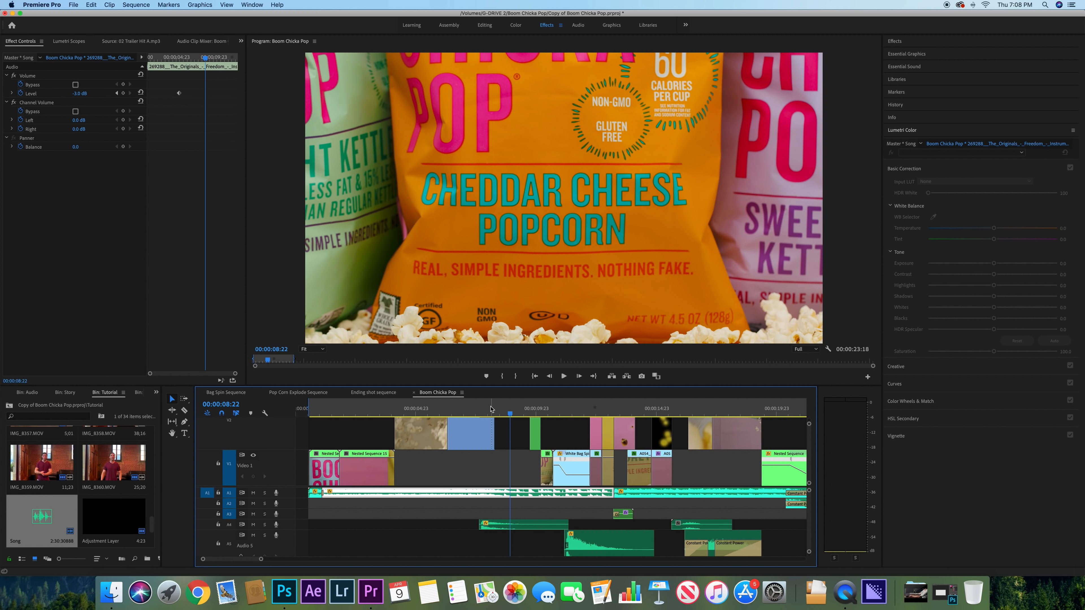
click(496, 411)
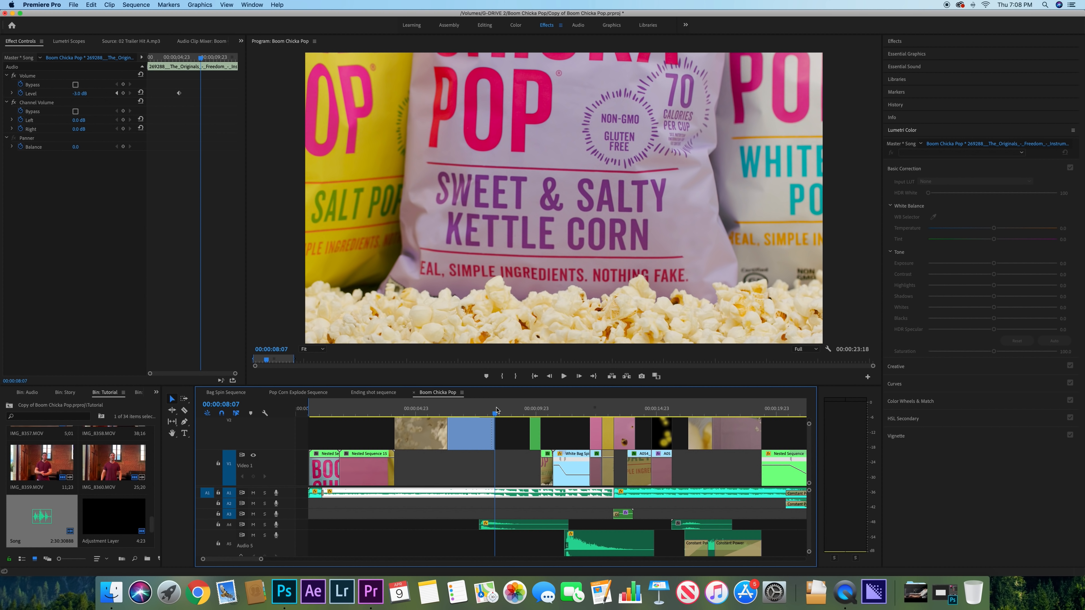
key(space)
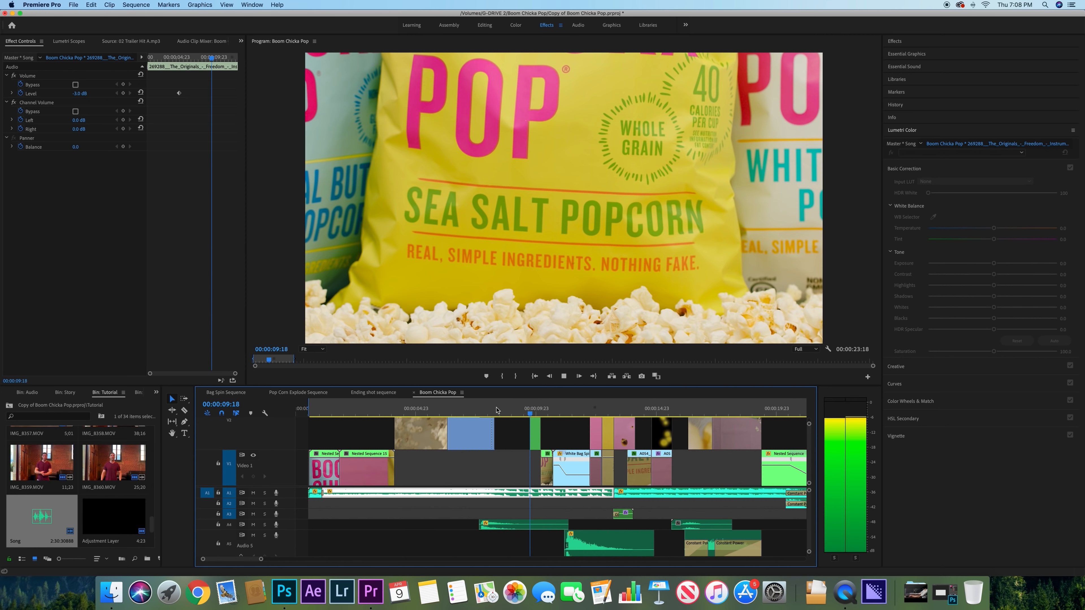
key(space)
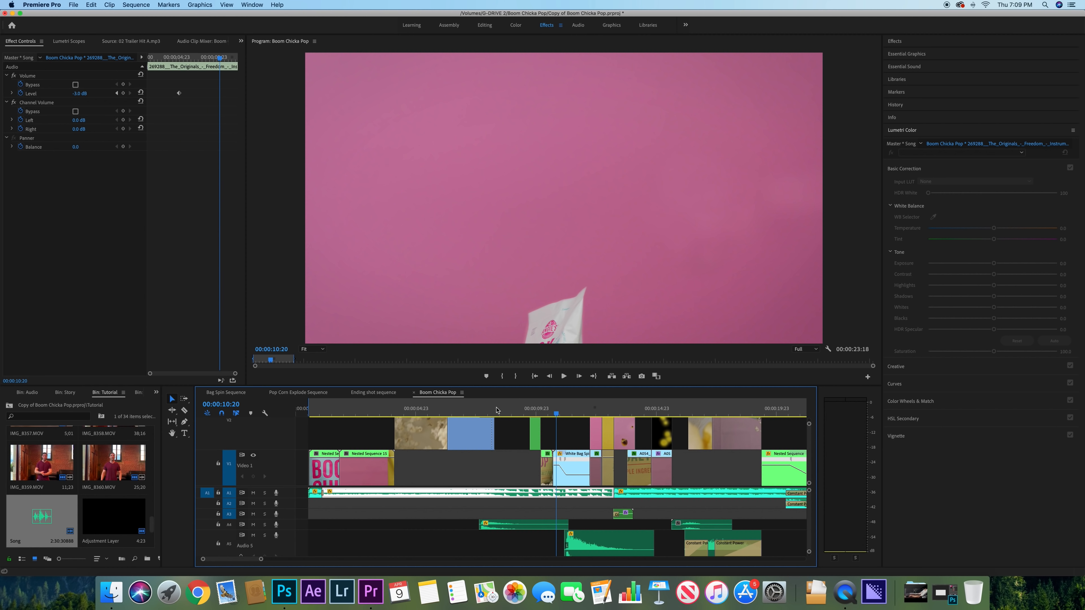
key(space)
key(space)
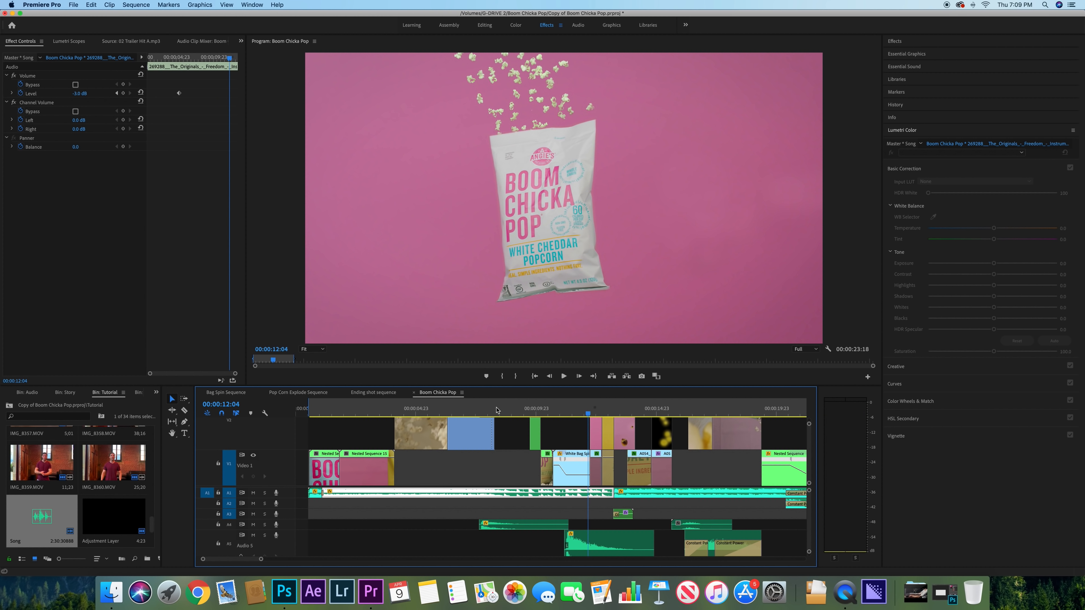
Play back the commercial's music from the cut at 00:00:13:07 and over the join into the closing bag shot
drag(597, 412, 616, 410)
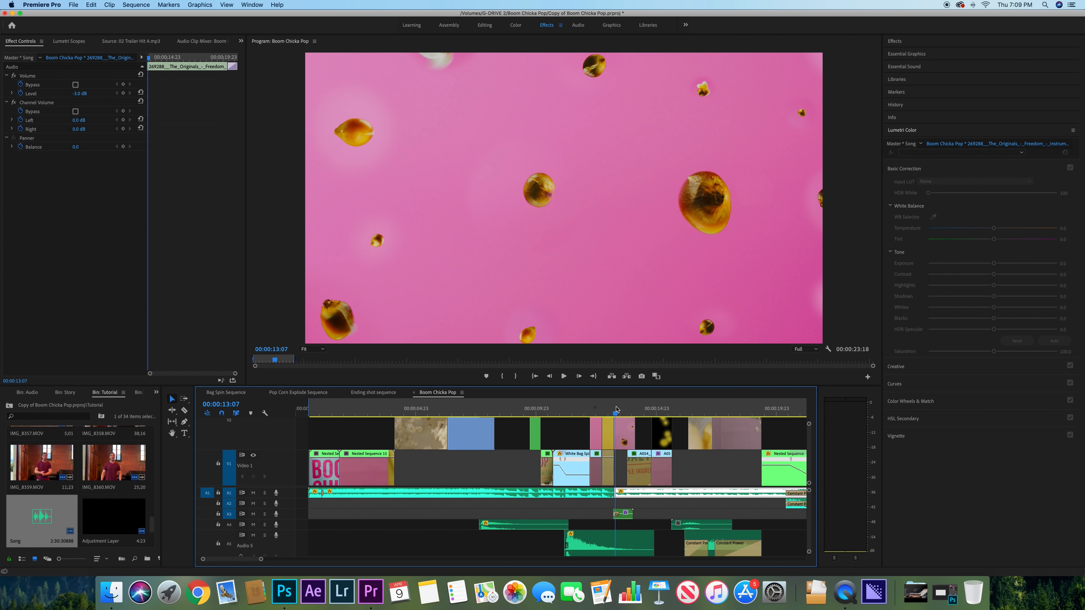
scroll(616, 410, right, 5)
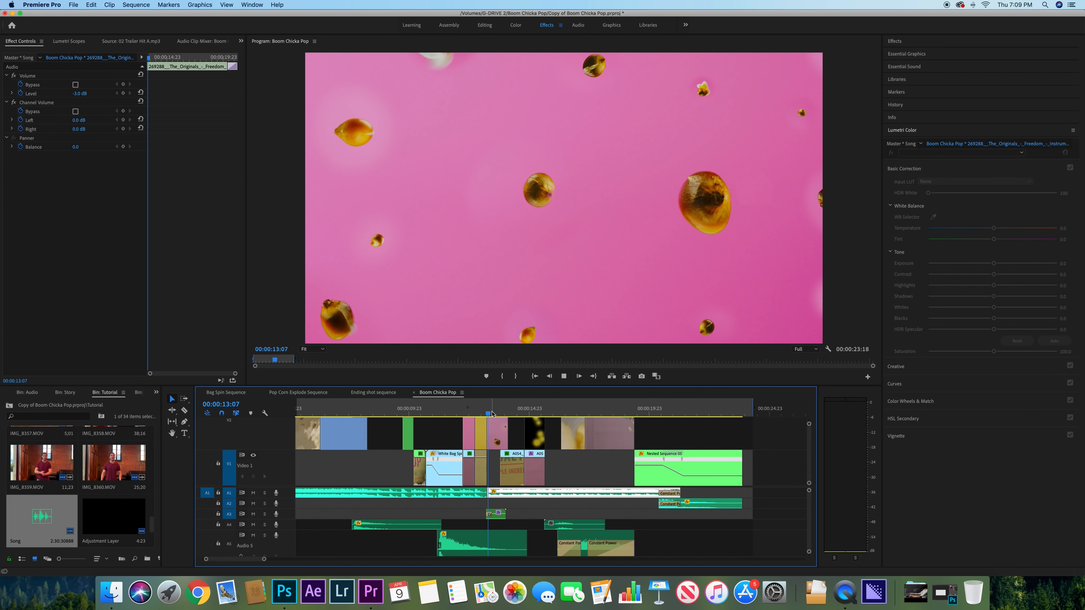
key(space)
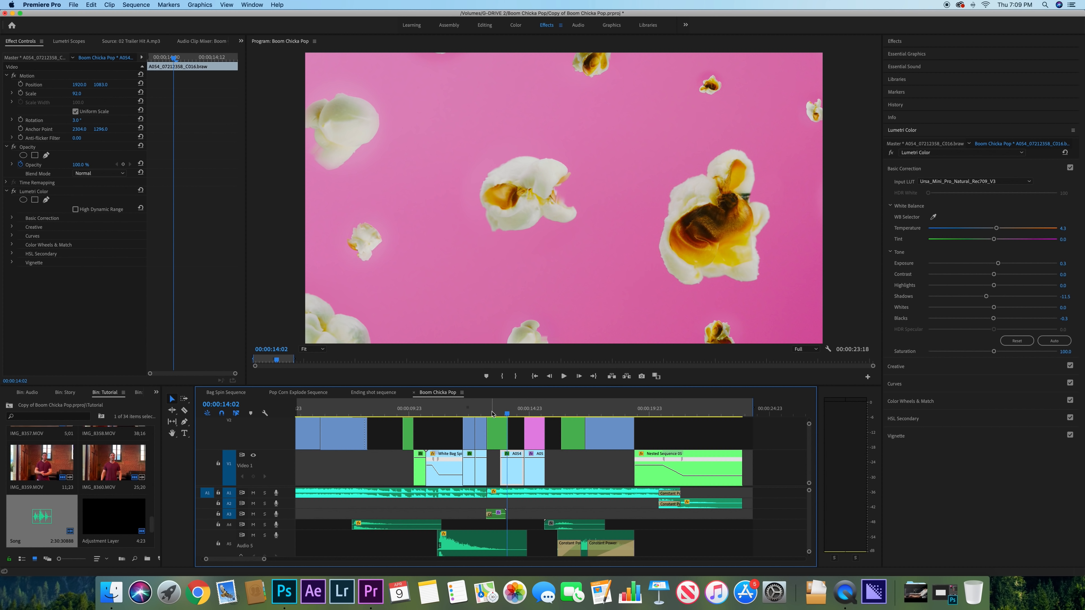
drag(509, 410, 661, 411)
key(space)
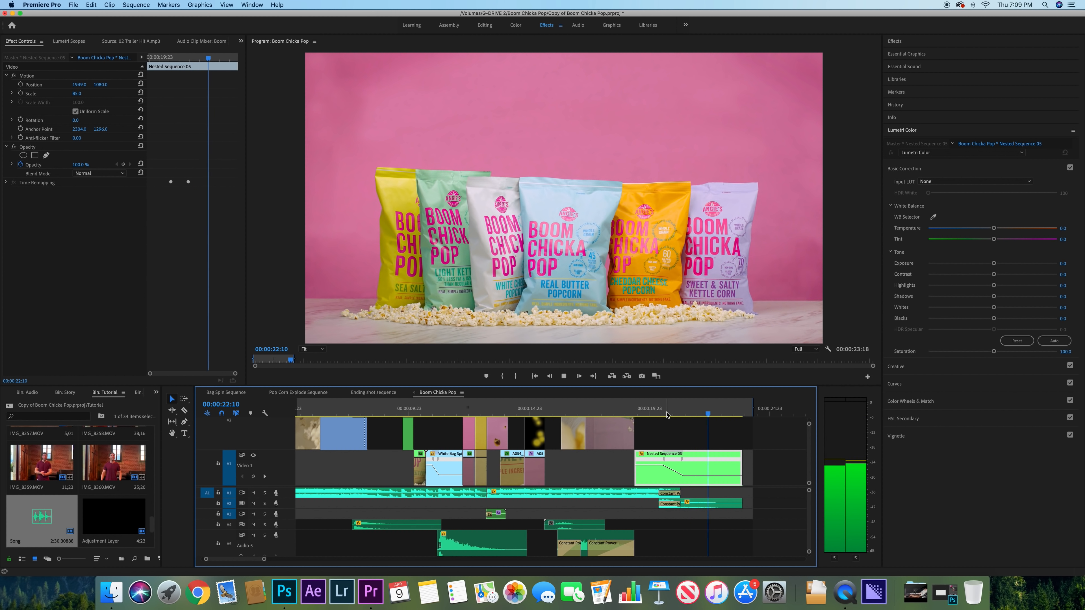
key(space)
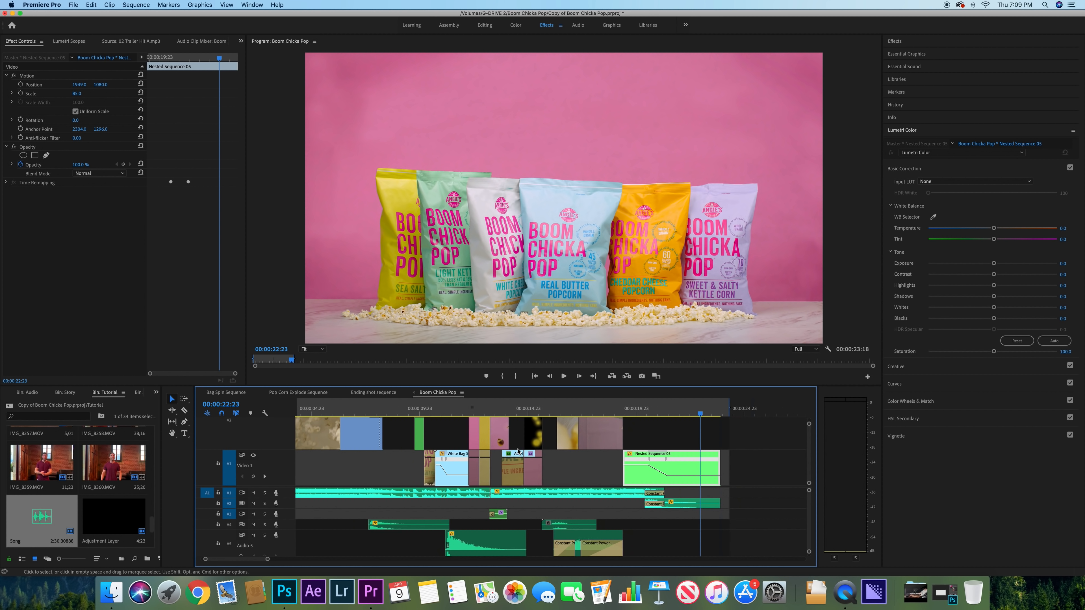
Examine how the video and audio clips of the whole commercial are layered, including around the white bag spin at 00:00:11:05
key(backslash)
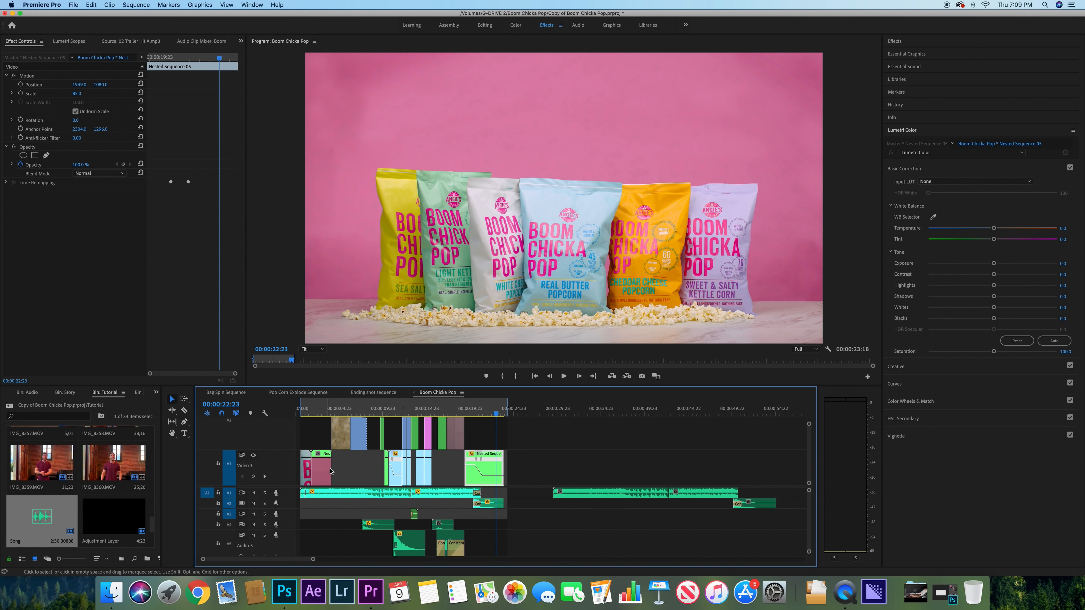
key(minus)
mouse_move(409, 464)
click(609, 414)
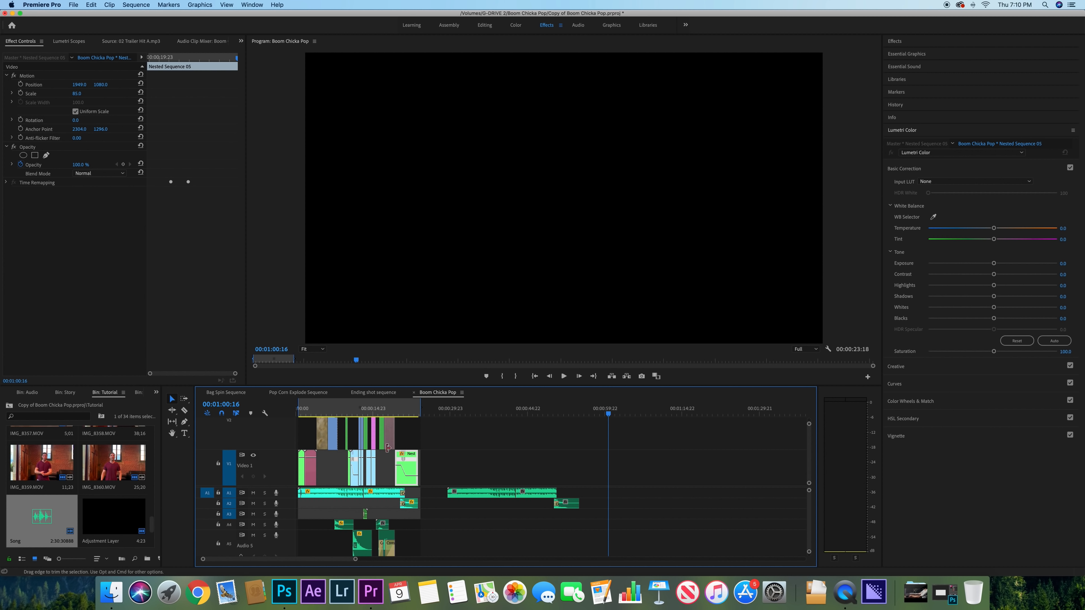
scroll(342, 451, up, 10)
click(405, 412)
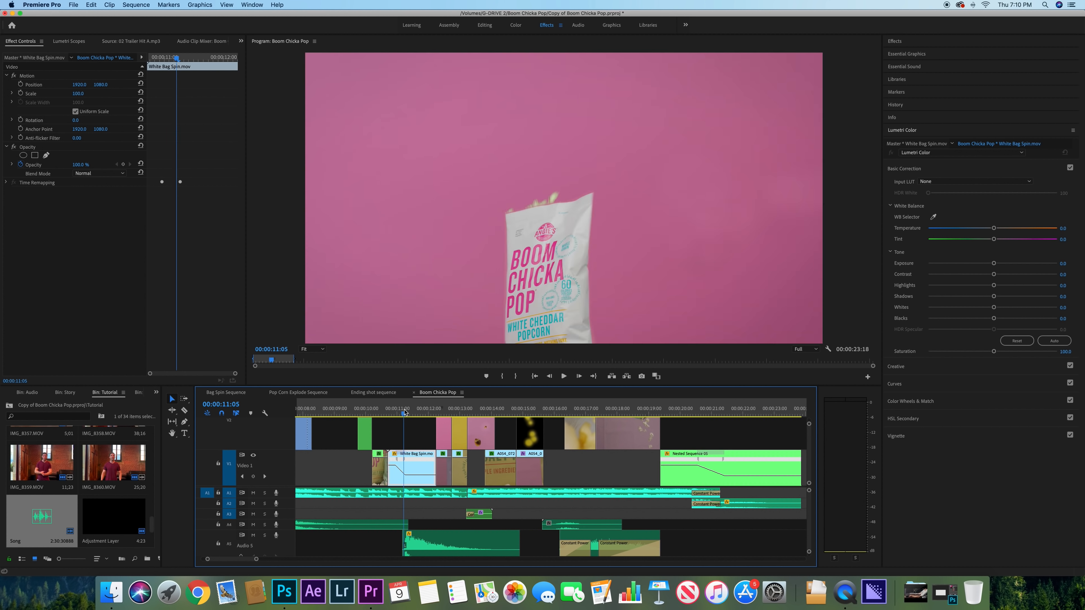
scroll(448, 436, left, 5)
scroll(447, 436, up, 3)
scroll(448, 436, down, 4)
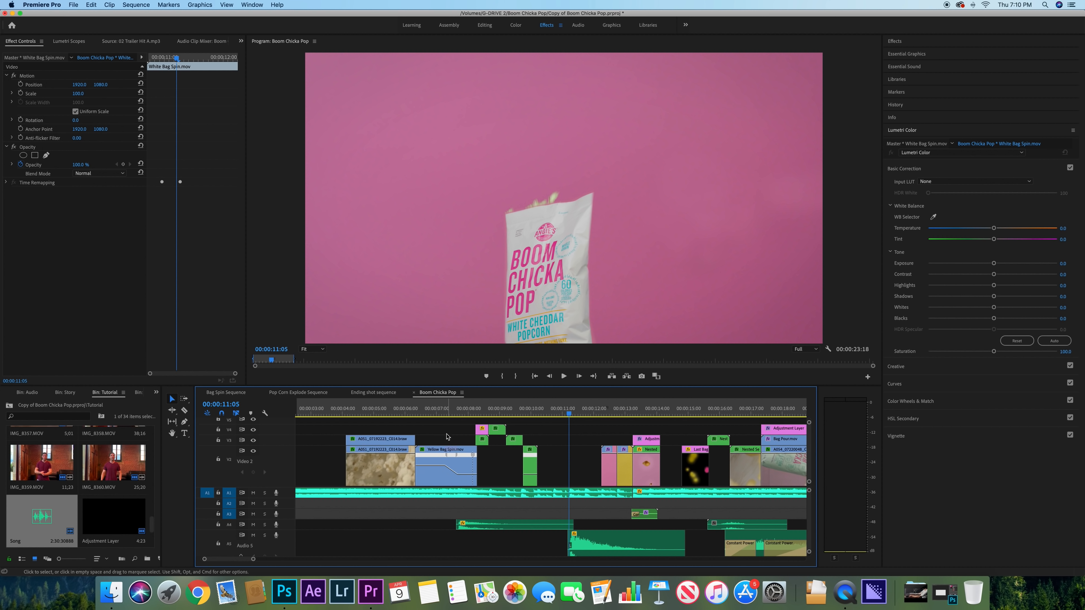
scroll(447, 436, left, 3)
scroll(95, 486, up, 10)
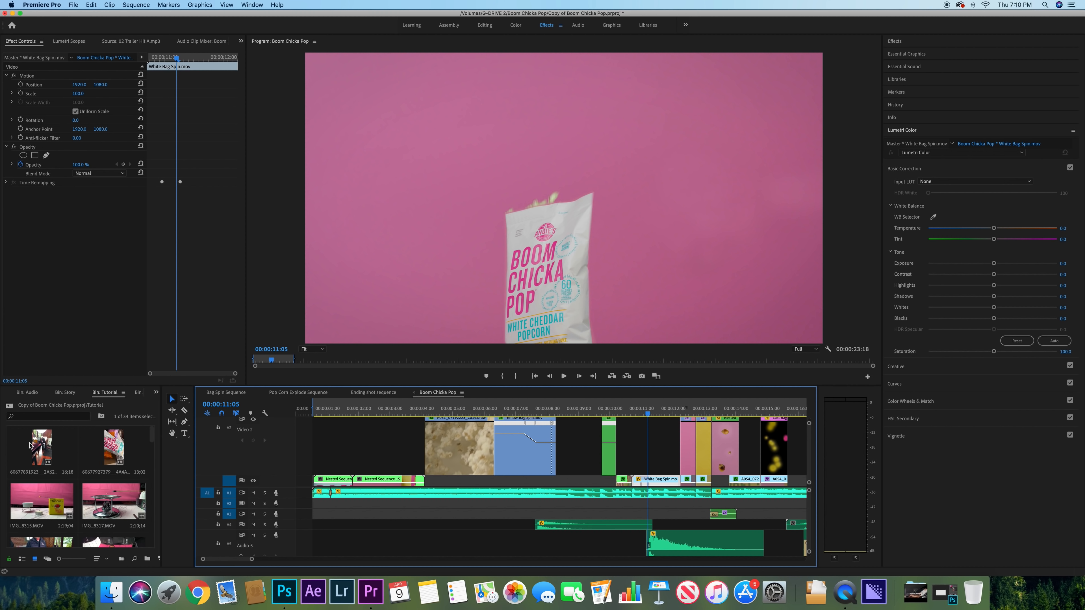
Place raw clip A054_07212346_C010.braw from the Footage bin in the empty area after the spare song pieces, on V1 at about 00:01:21:01
click(9, 404)
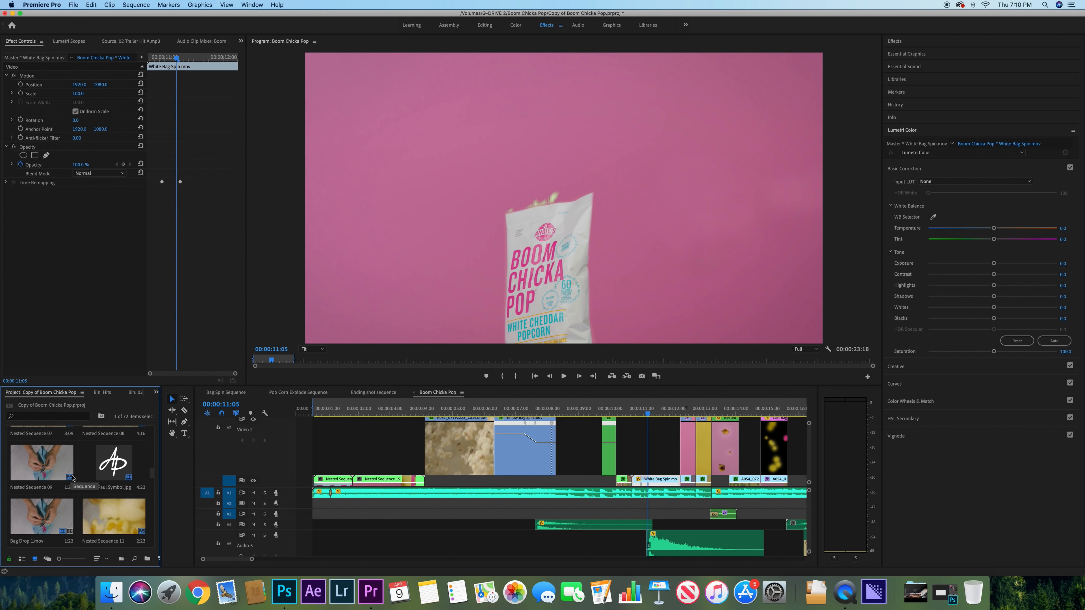
scroll(733, 522, right, 10)
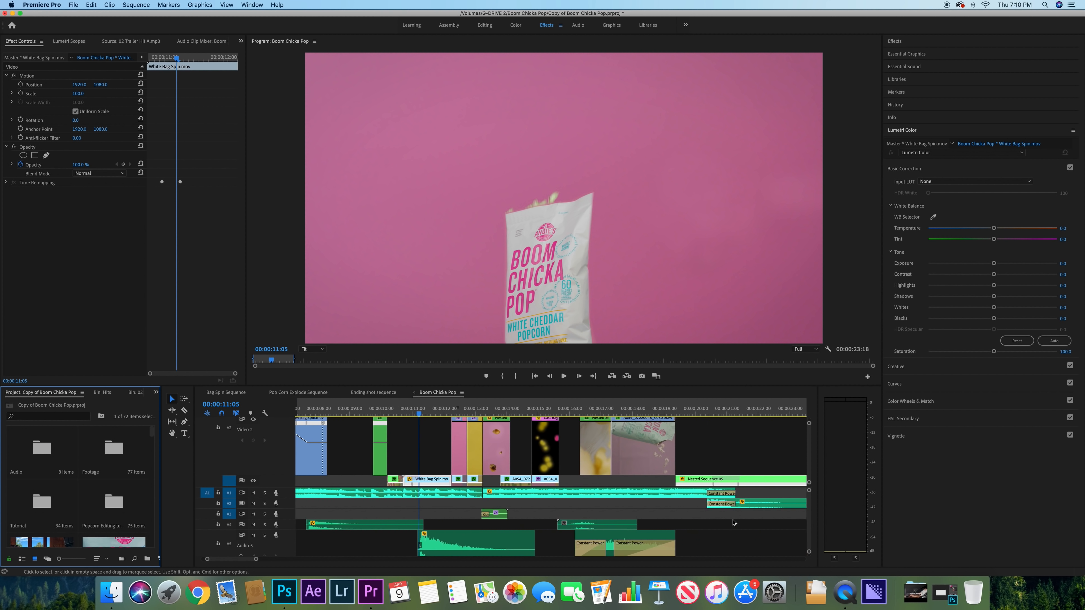
key(minus)
key(minus)
key(minus)
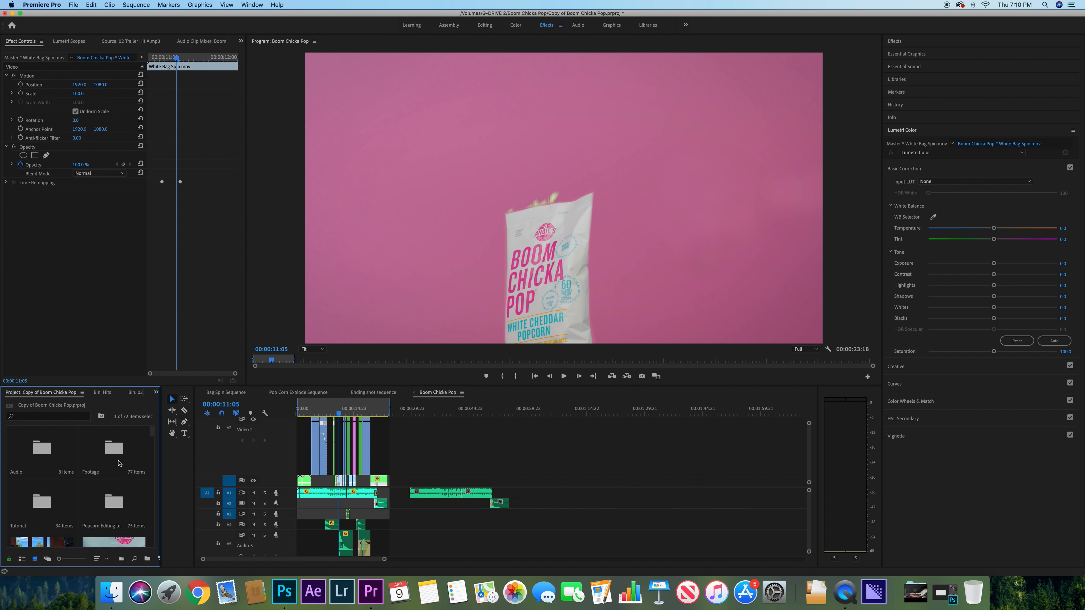
double_click(119, 463)
drag(119, 463, 612, 444)
click(611, 410)
scroll(615, 479, down, 1)
scroll(615, 480, down, 3)
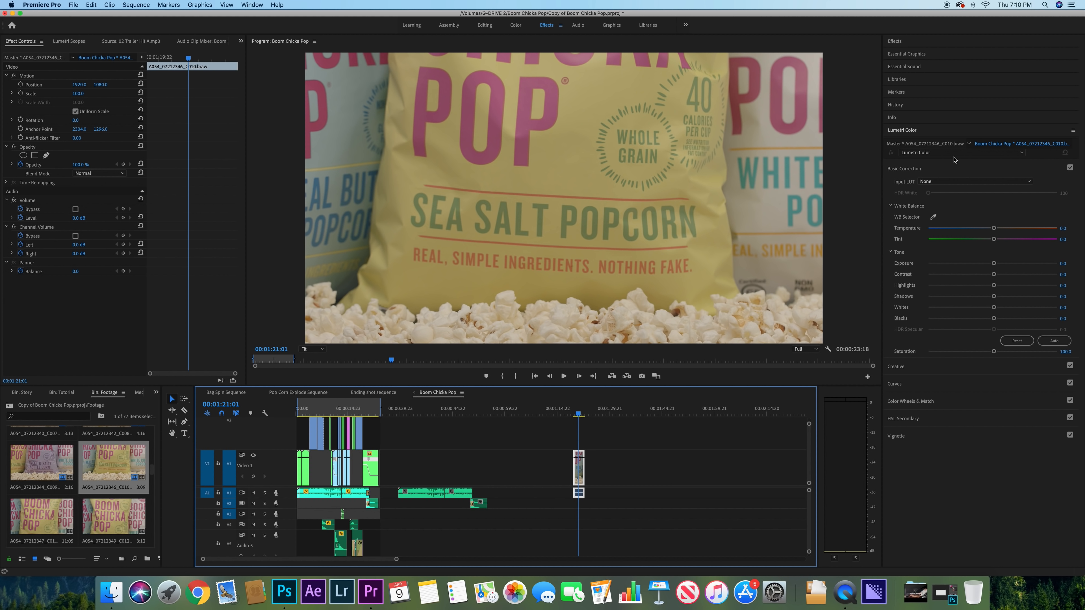
Apply the Ursa_Mini_Pro_Natural_Rec709_V3 input LUT to the sea salt popcorn clip and display its Lumetri scopes
click(954, 181)
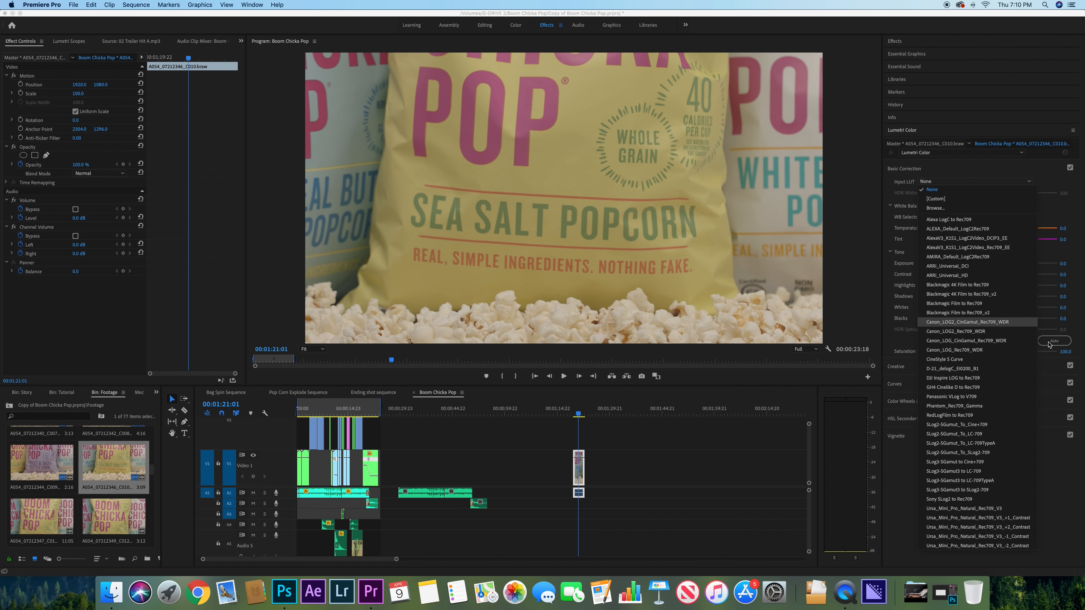
click(995, 509)
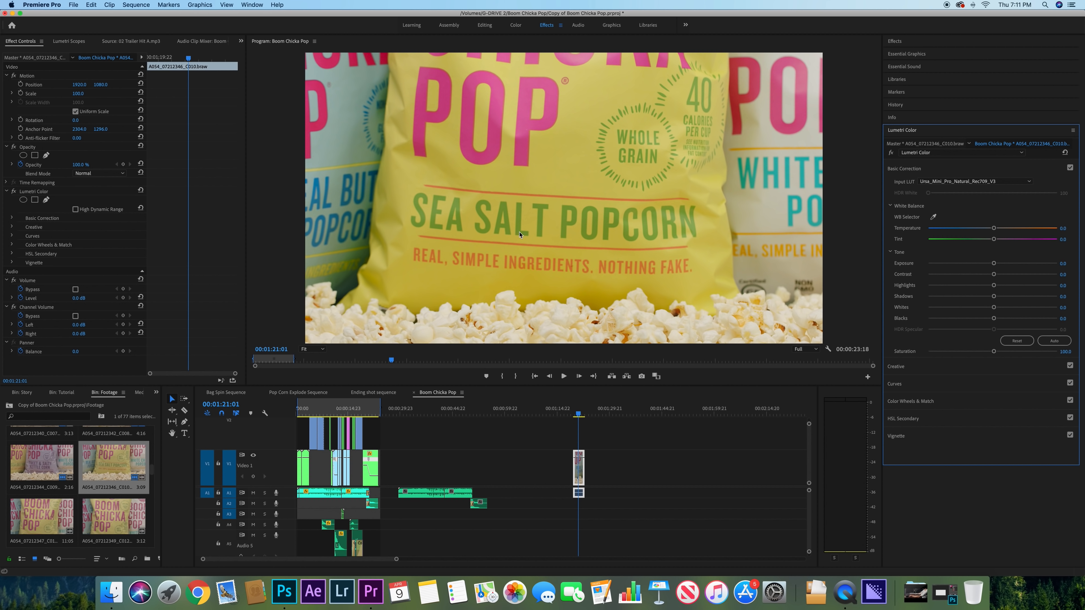
click(241, 41)
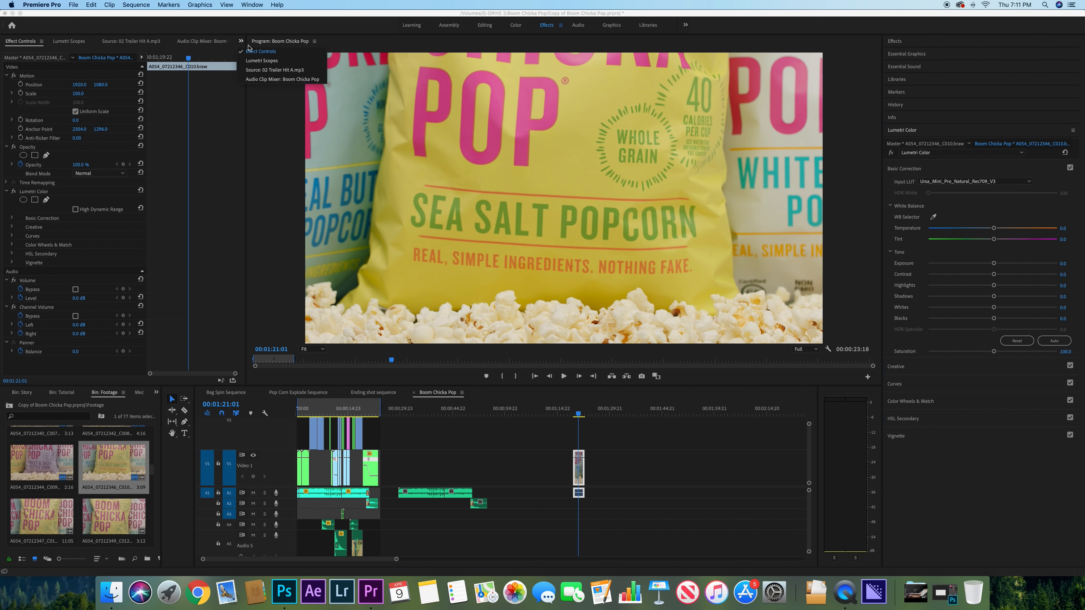
click(246, 66)
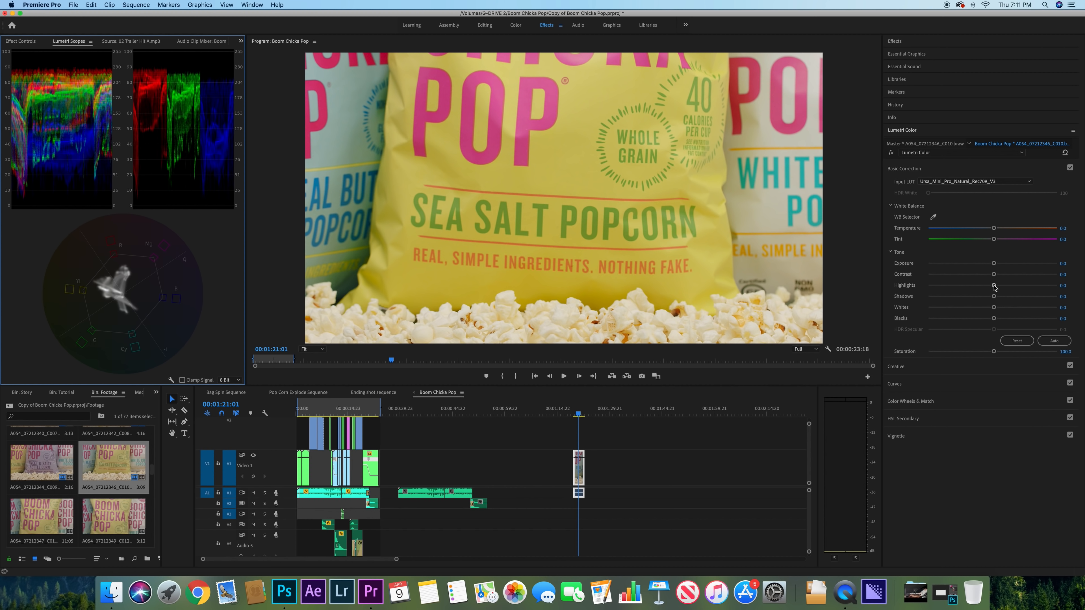
Lower the clip's shadows to about -92 and its blacks slightly, then raise the highlights to about 30 and the whites slightly
drag(994, 296, 935, 298)
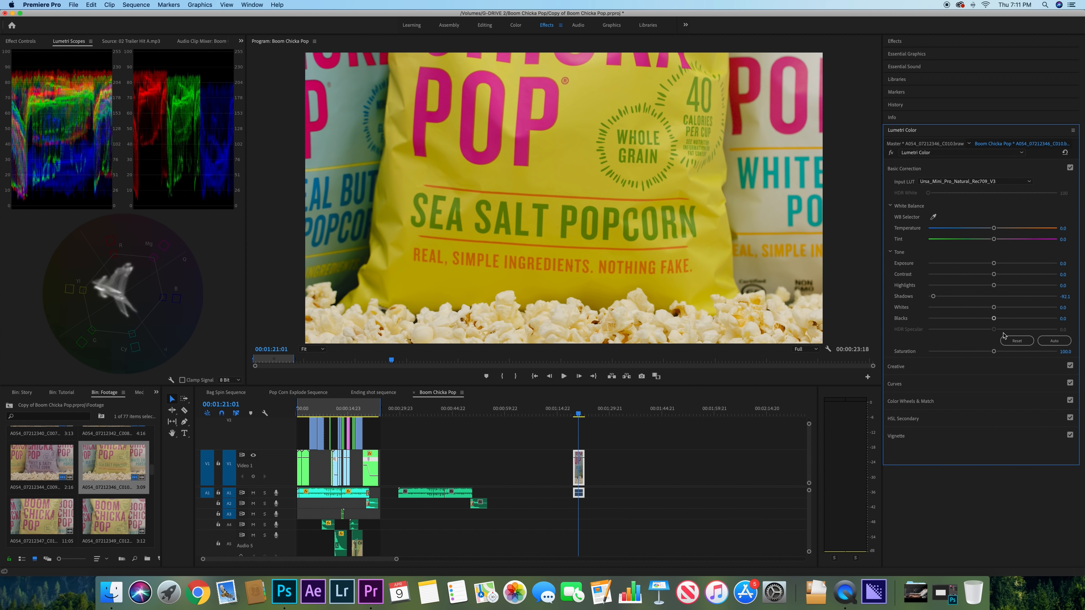
drag(993, 319, 990, 319)
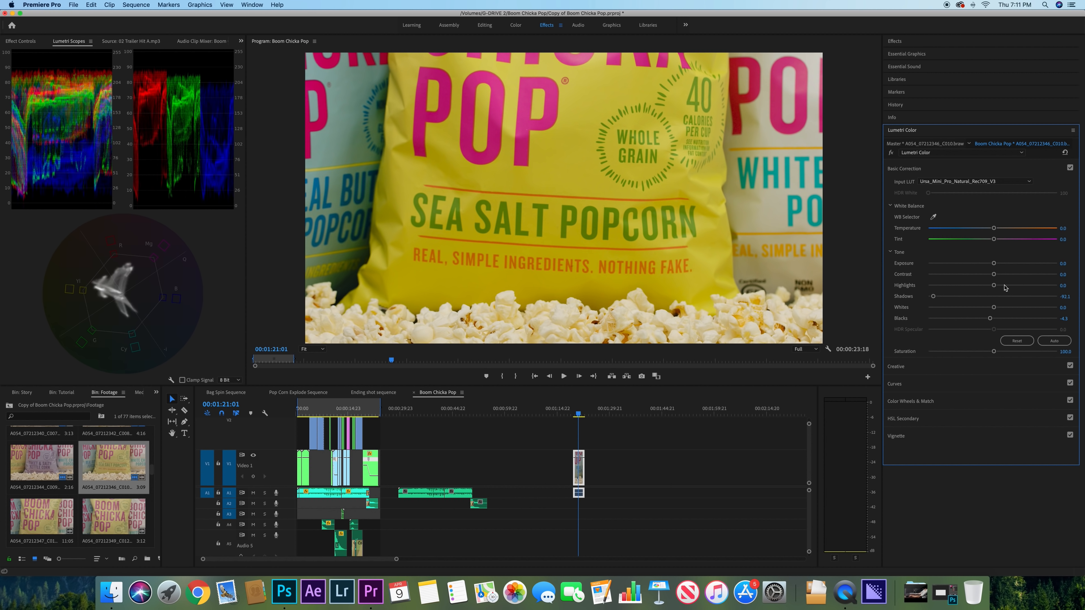
drag(998, 287, 1003, 286)
mouse_move(998, 287)
mouse_down()
mouse_move(1013, 285)
mouse_move(997, 307)
mouse_up()
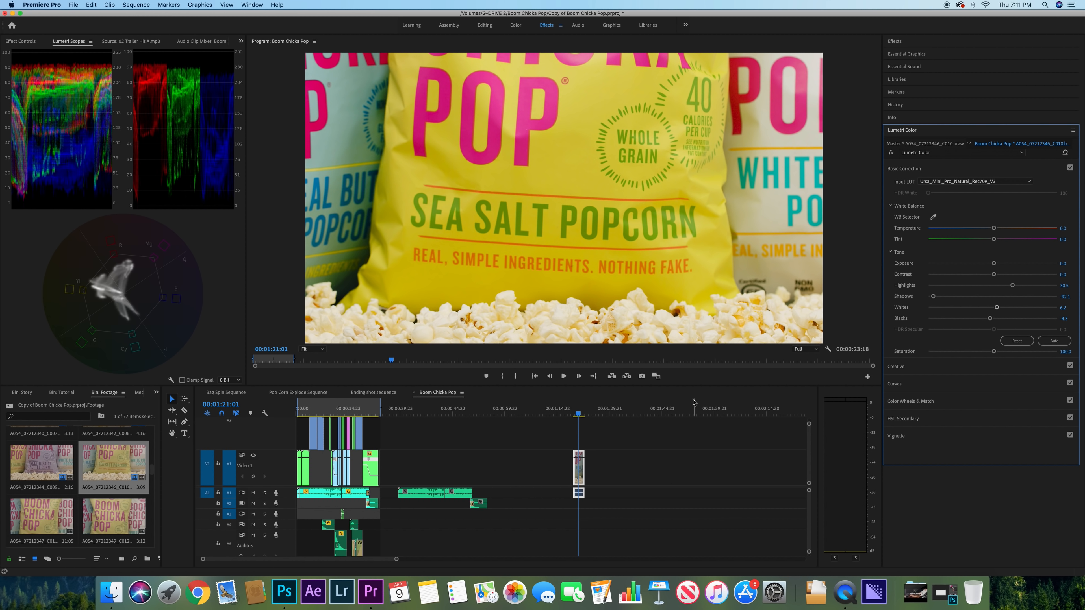
Create a 3840 by 2160 adjustment layer at 23.976 fps and place it on V2 above the sea salt popcorn clip
click(101, 458)
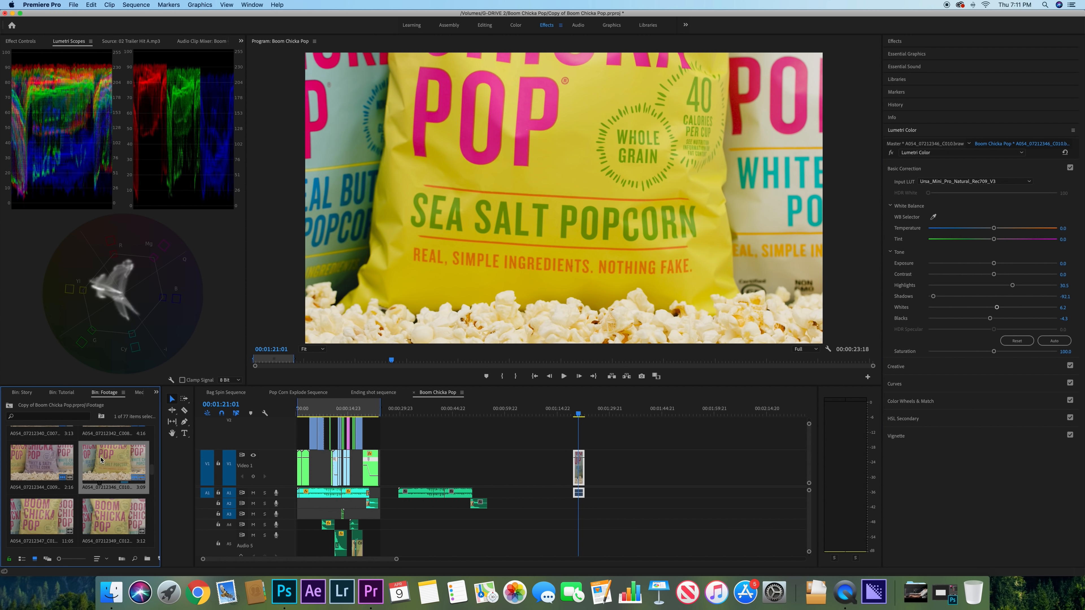
right_click(101, 460)
click(63, 14)
click(74, 4)
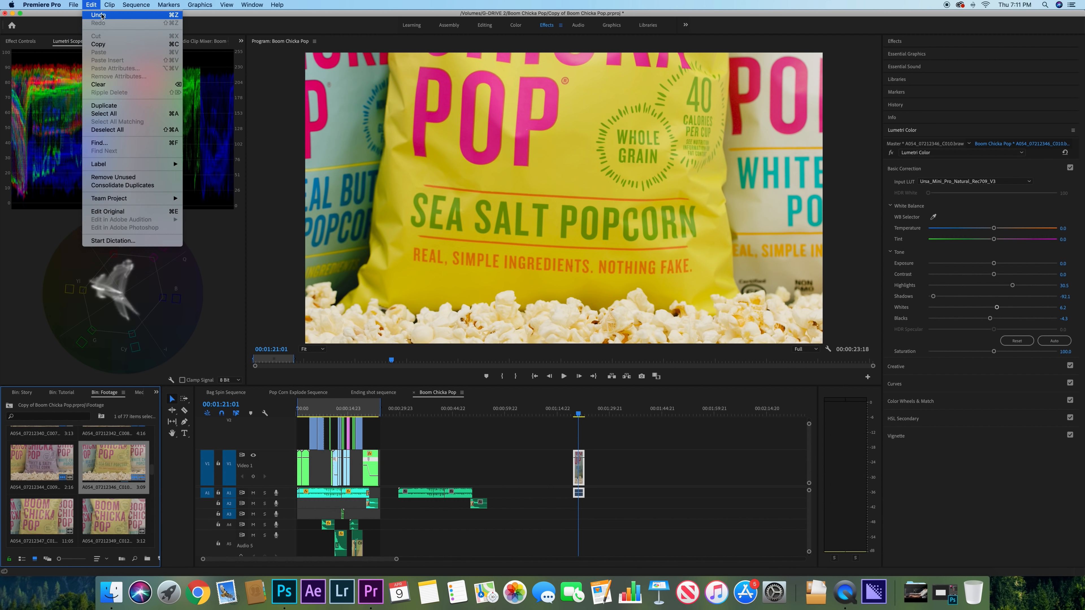
mouse_move(128, 15)
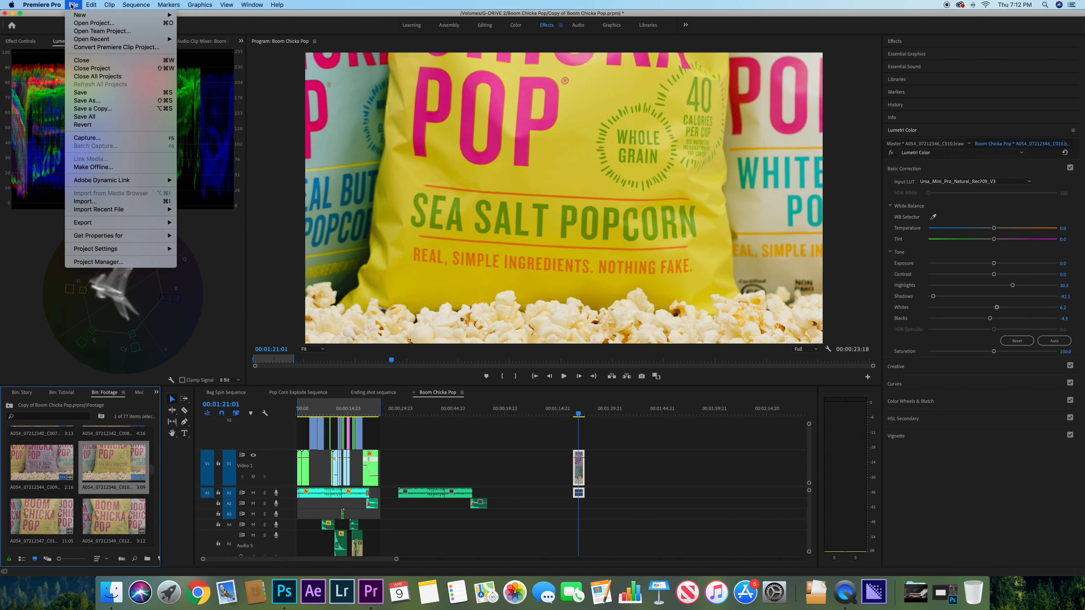
mouse_move(75, 16)
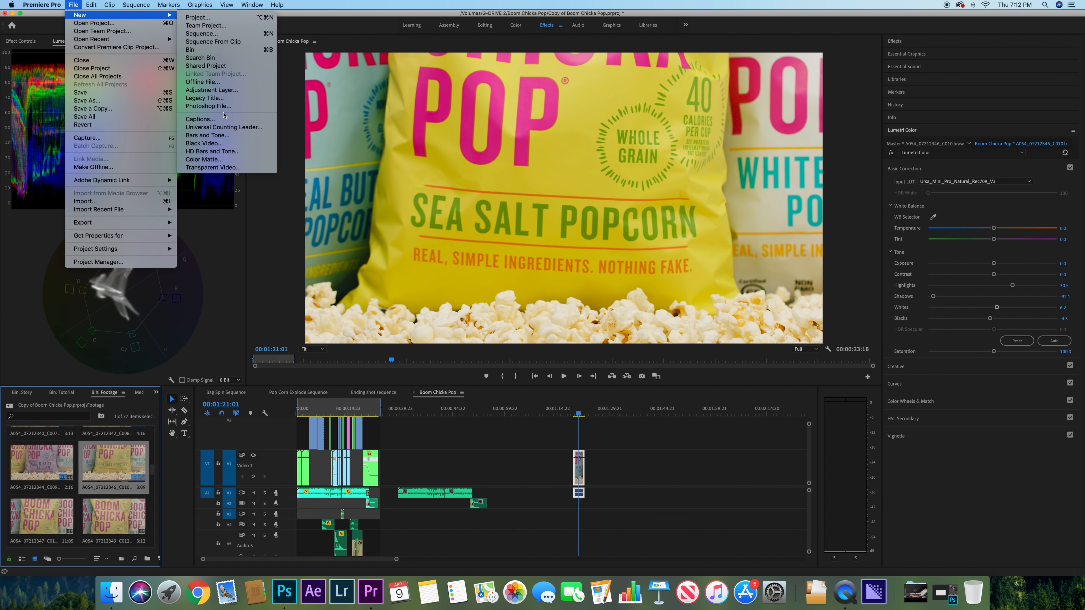
click(211, 90)
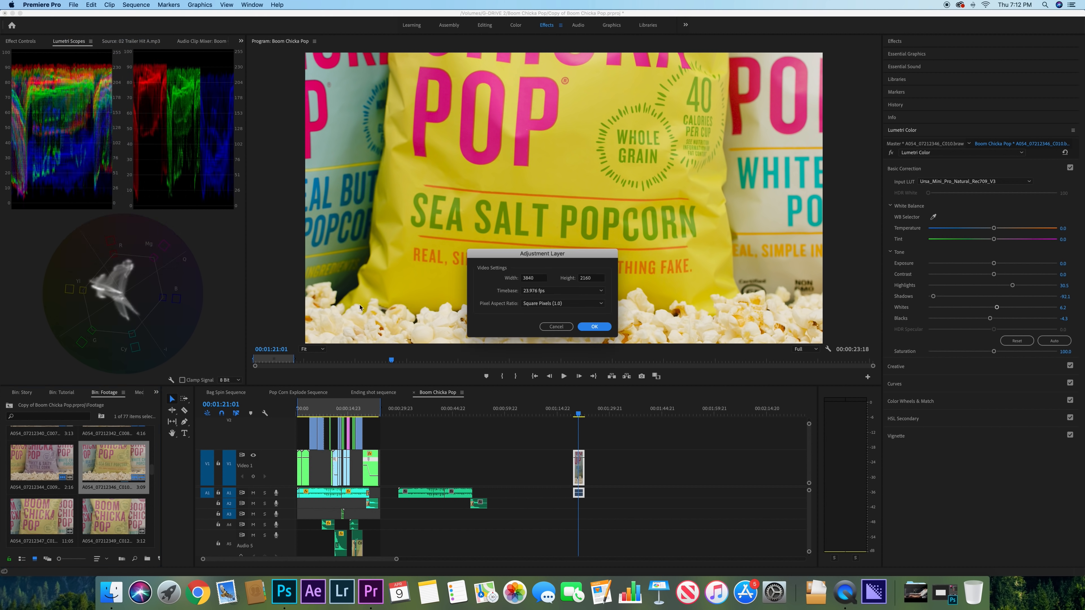
click(605, 327)
drag(98, 519, 584, 441)
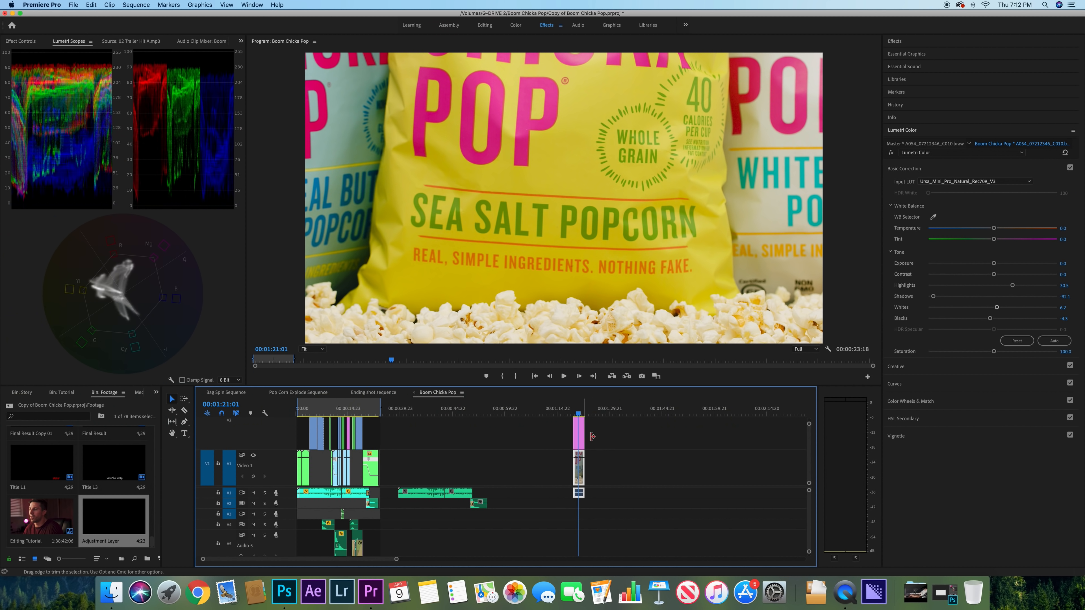
click(591, 436)
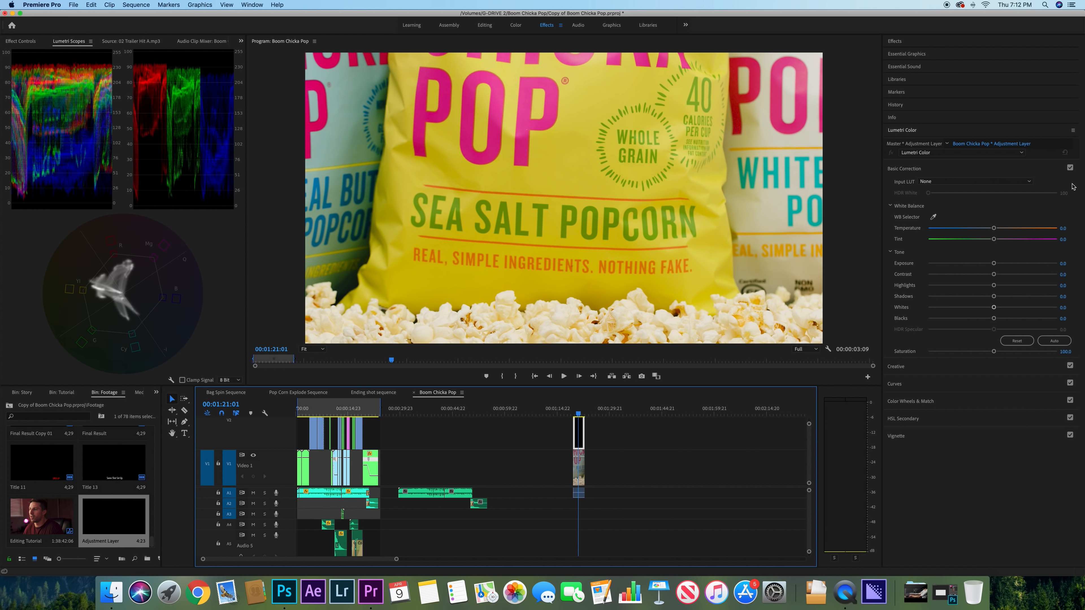
Preview the creative looks on the adjustment layer and apply ASCEND - 3Strip at an intensity of about 52
click(935, 367)
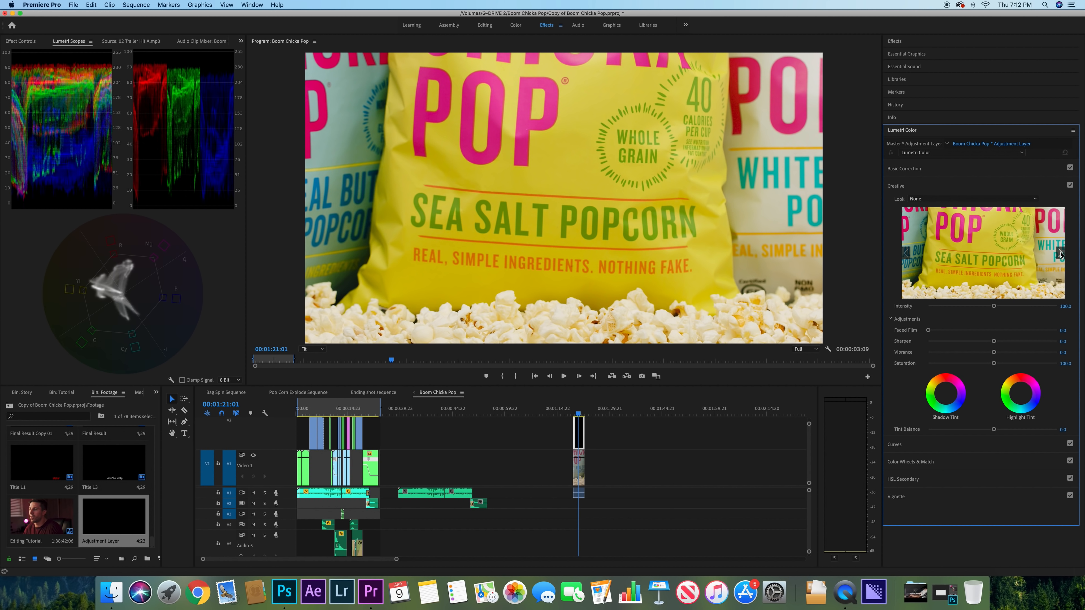
click(938, 463)
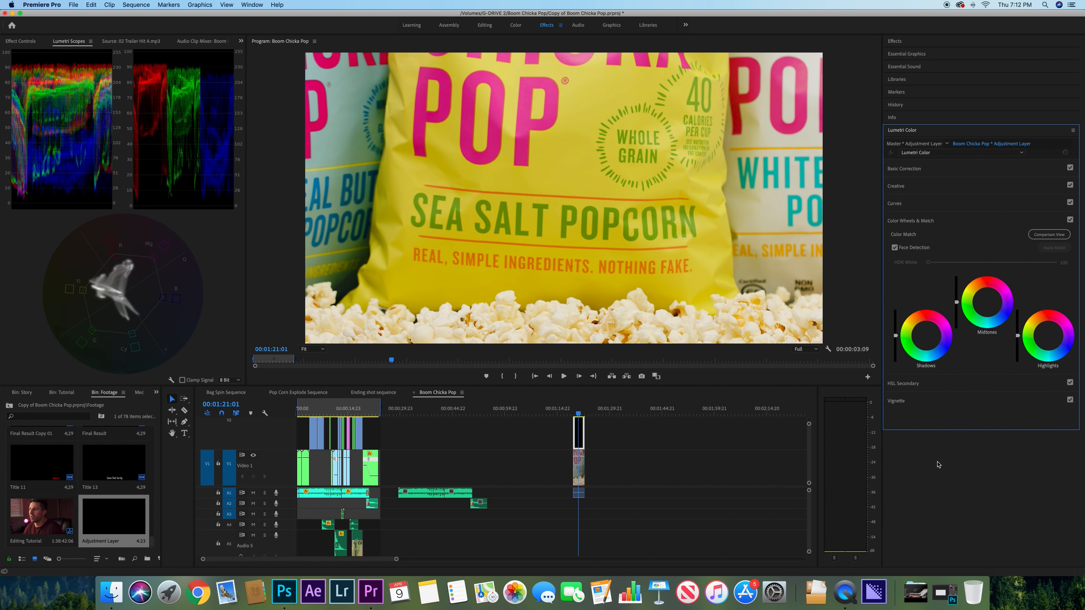
click(901, 186)
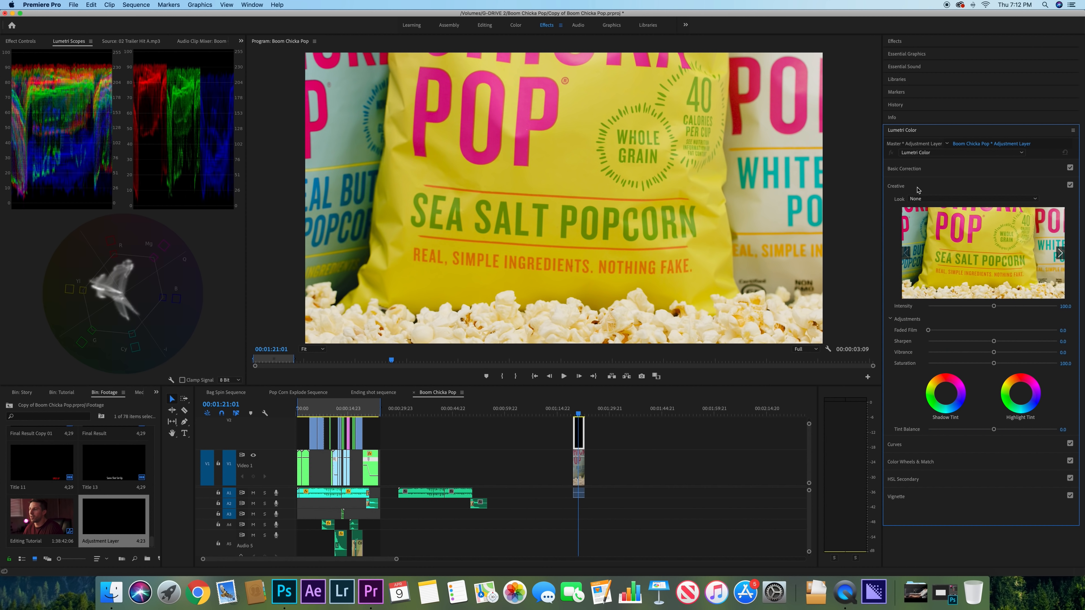
click(1061, 255)
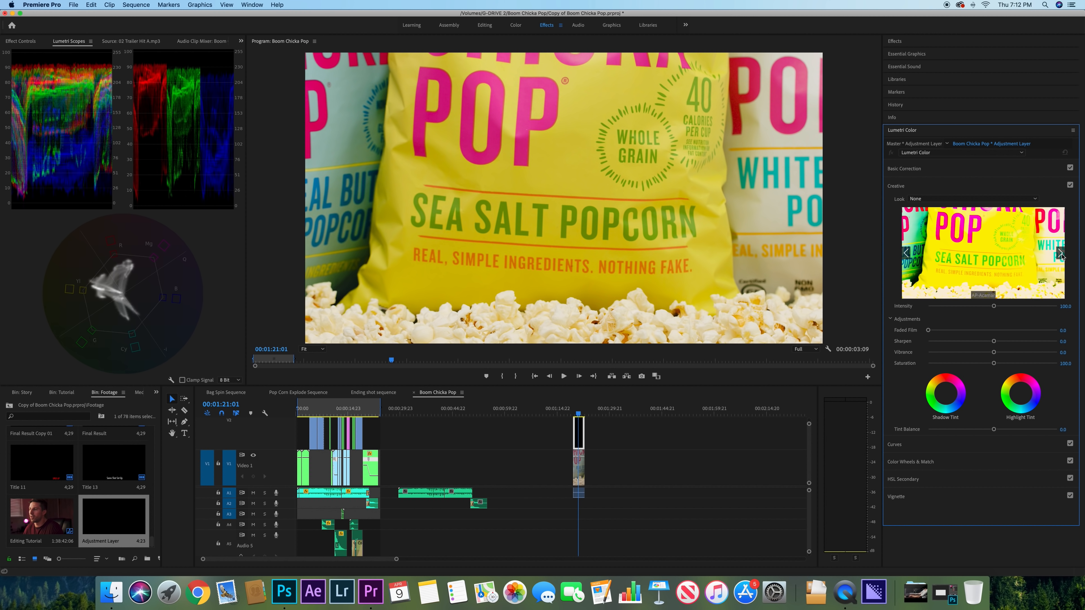
click(1060, 254)
click(1062, 256)
click(1061, 256)
click(1061, 255)
click(1062, 256)
click(1062, 256)
click(1062, 256)
click(1061, 256)
click(1062, 256)
click(1062, 256)
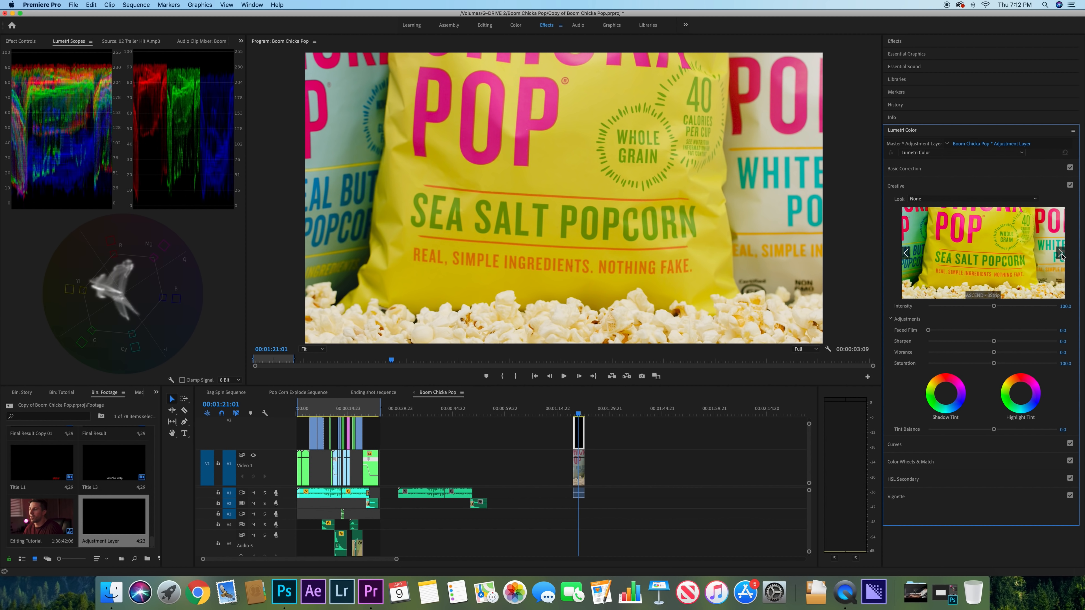
click(1062, 256)
click(907, 253)
click(997, 275)
drag(993, 307, 962, 305)
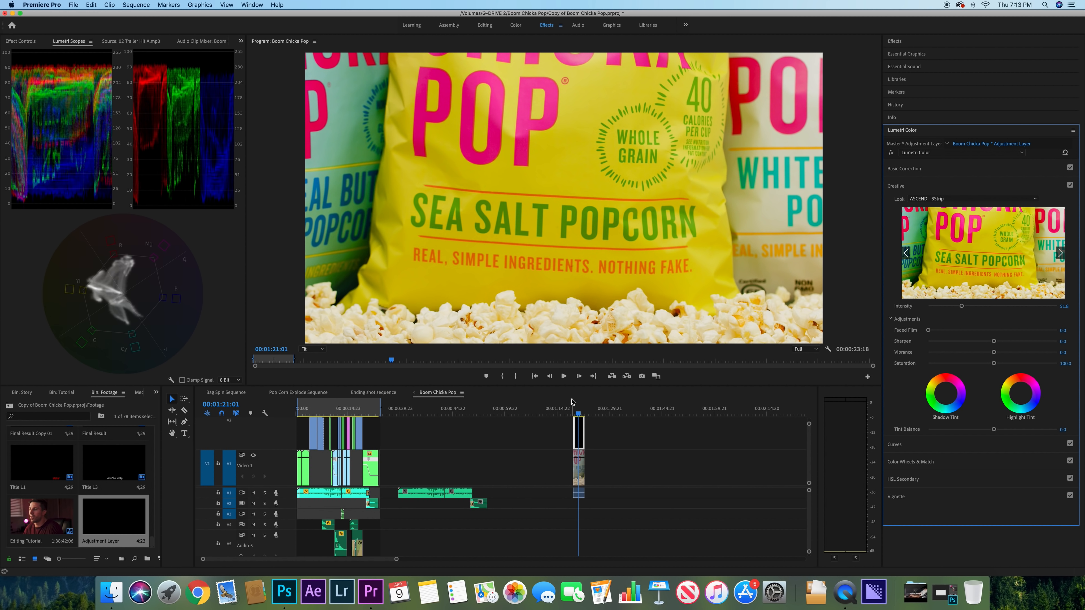
Mute song track A1 and play back the commercial's sound effects from about 00:00:07:13
scroll(382, 467, up, 2)
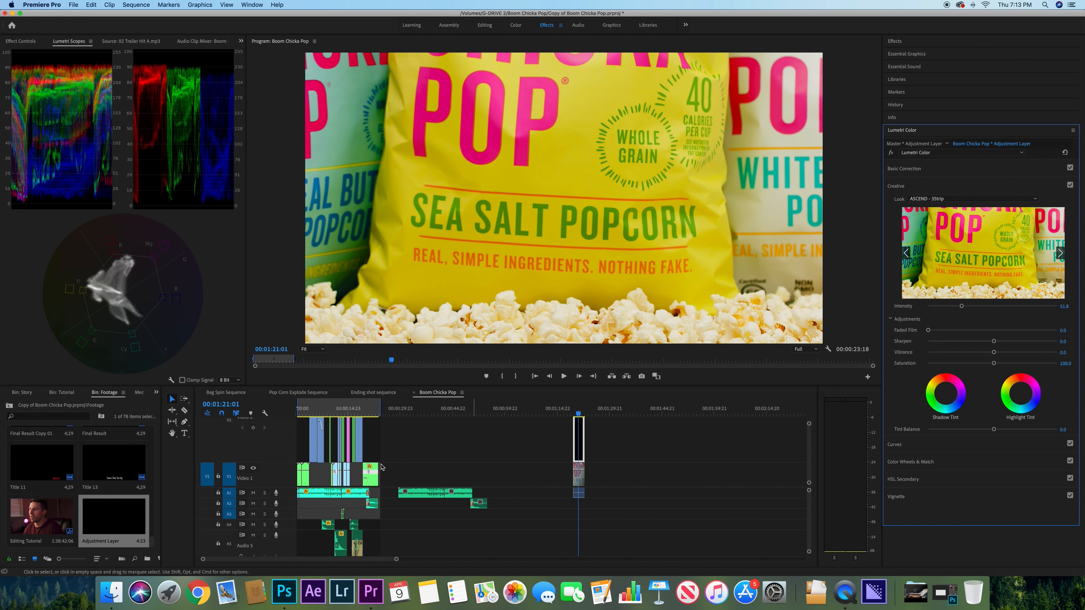
scroll(381, 468, up, 6)
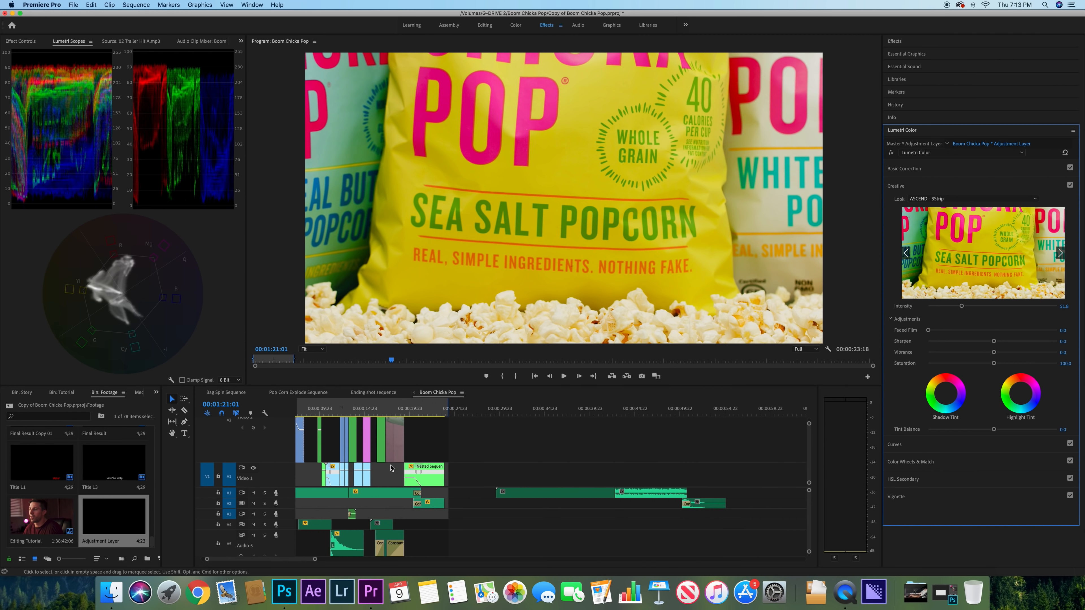
scroll(391, 467, up, 3)
drag(306, 409, 374, 412)
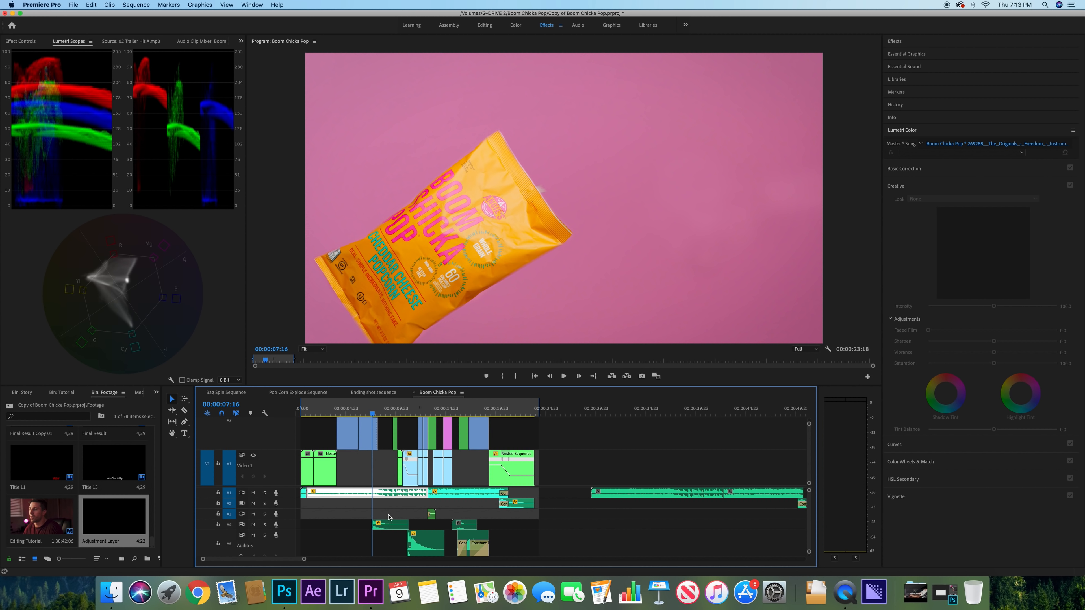
click(254, 494)
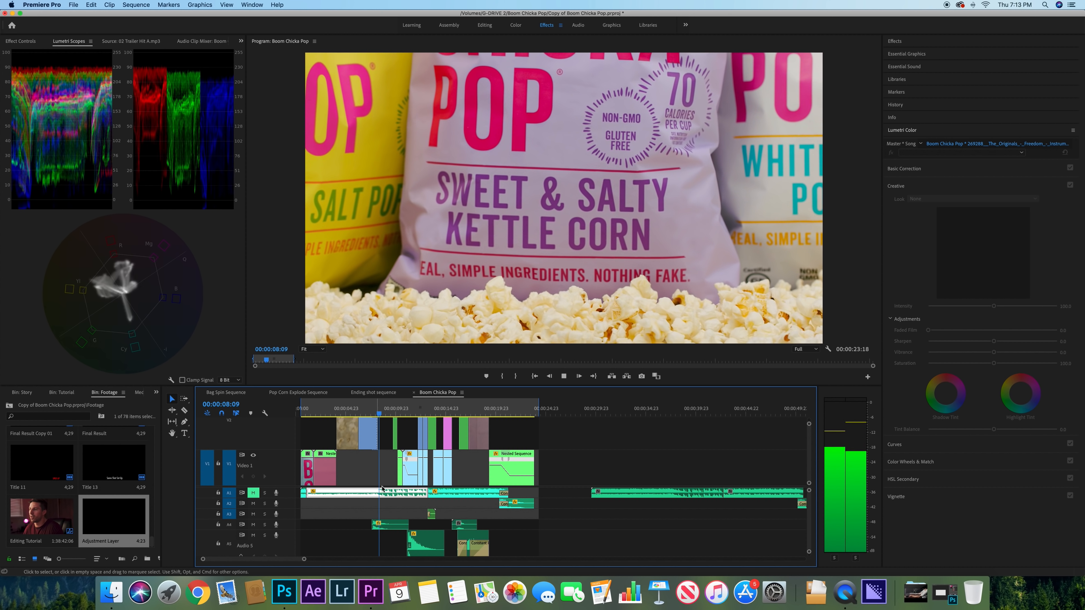
click(377, 413)
click(371, 414)
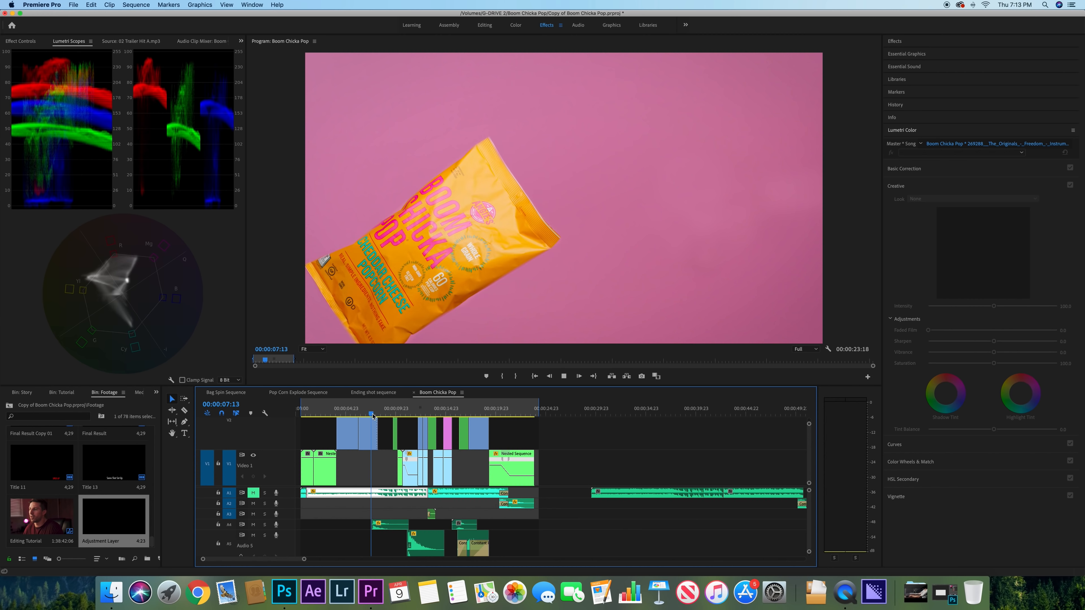
key(space)
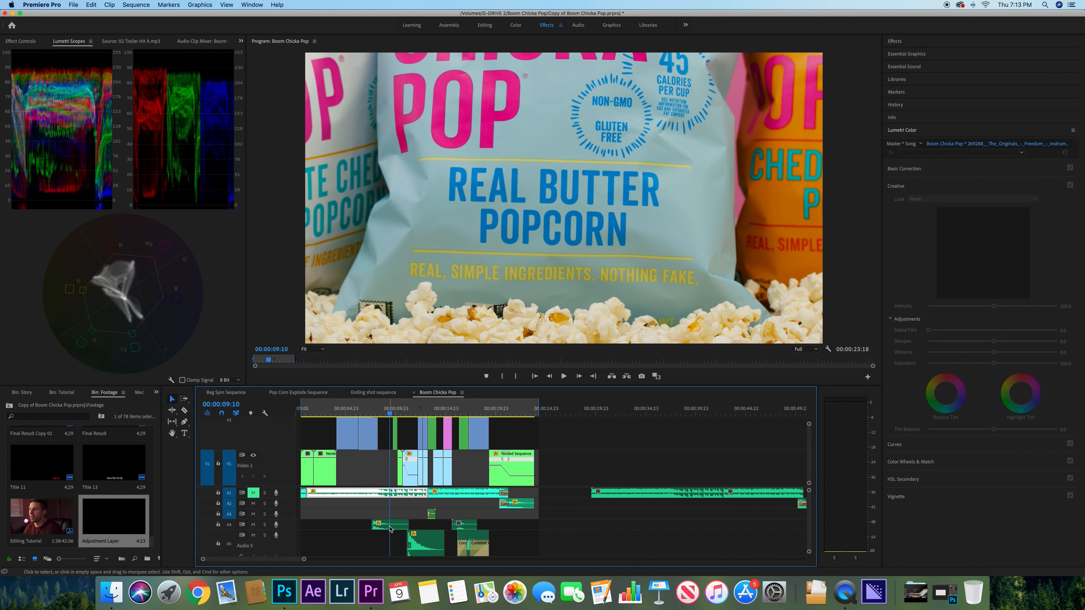
Examine the audio effect settings of the 05 Solid Hit.mp3 clip on A4, and play the sound effects from about 00:00:10:17
click(22, 41)
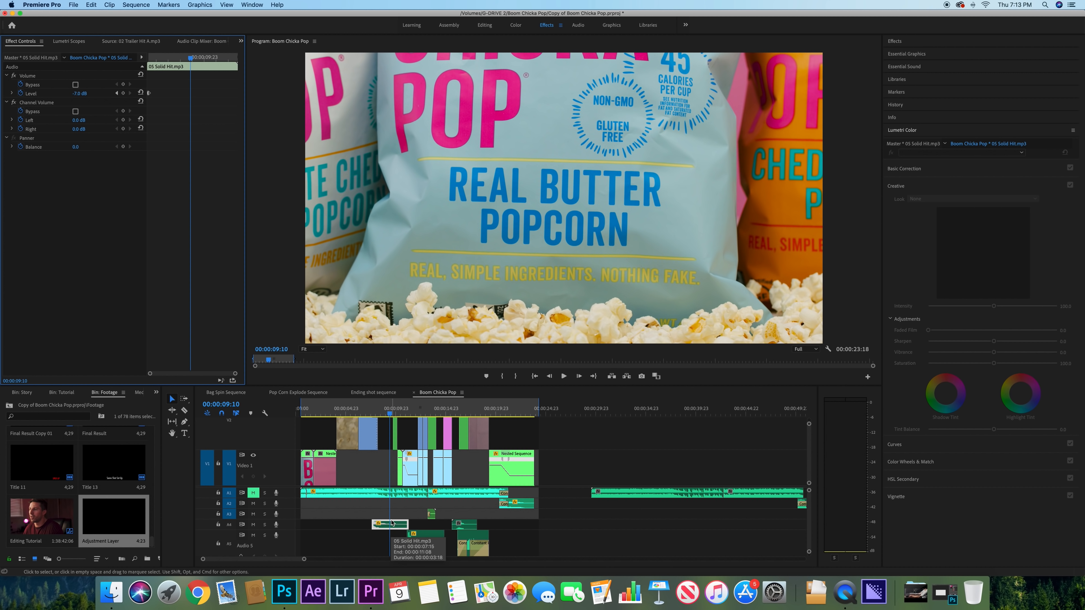
click(404, 407)
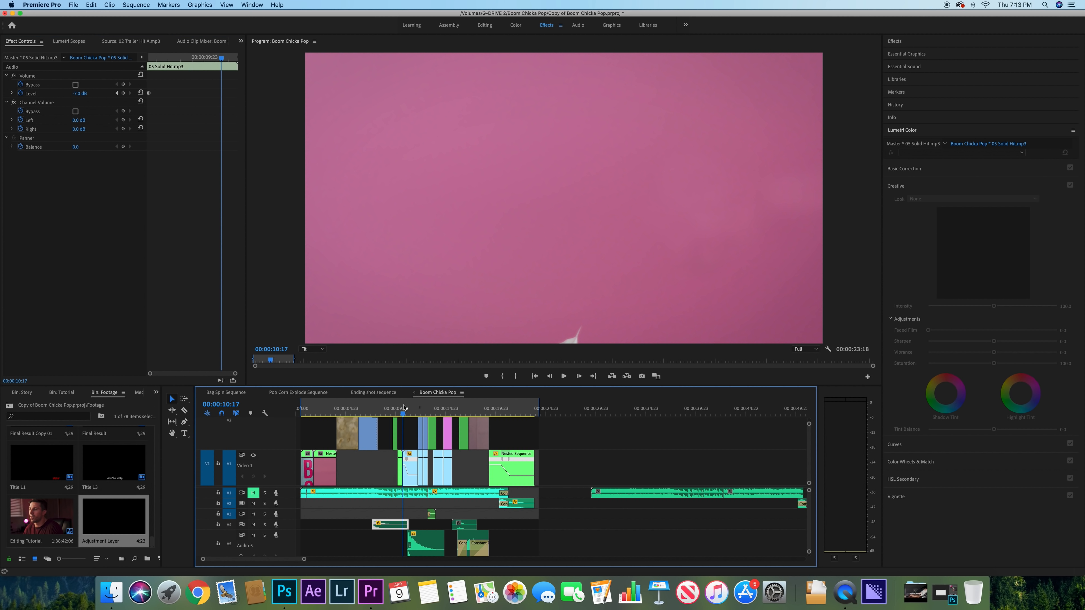
key(space)
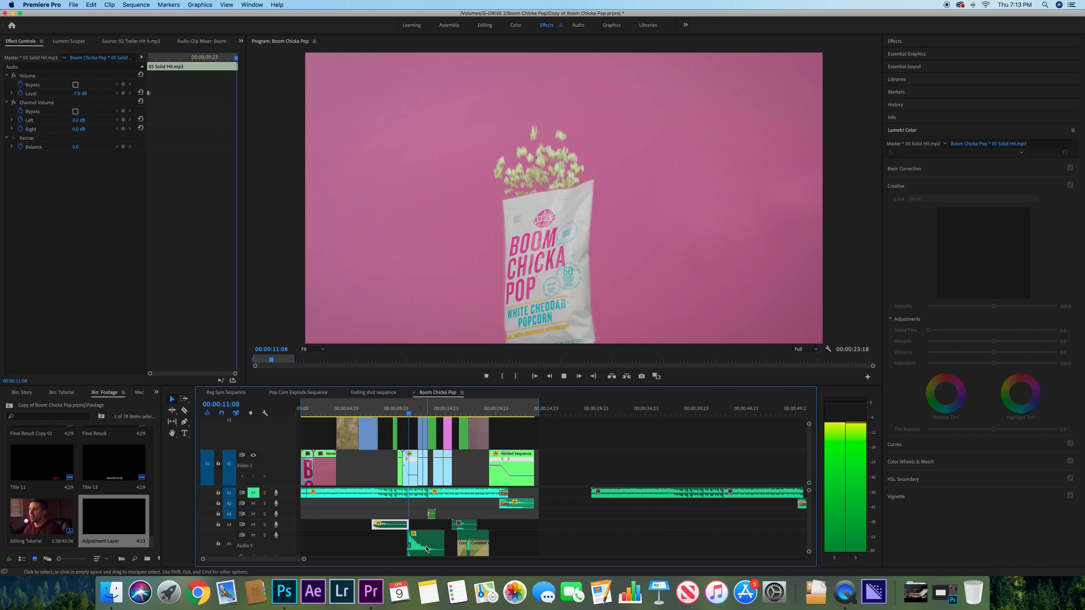
key(space)
Select the short nested sound effect on A3 and play the sequence around 00:00:13:06 to hear it
click(444, 493)
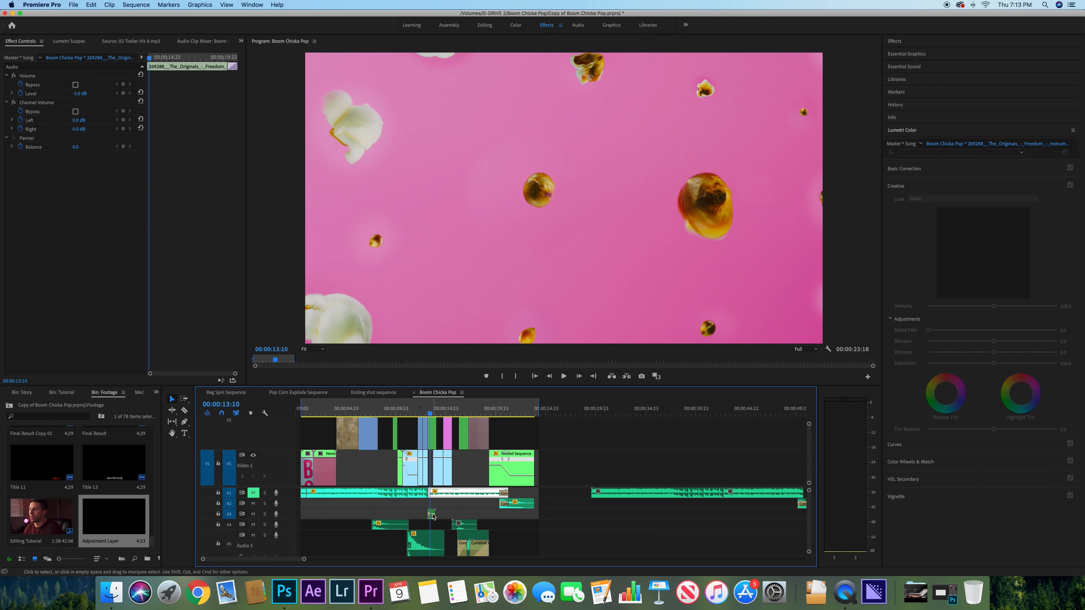
click(430, 511)
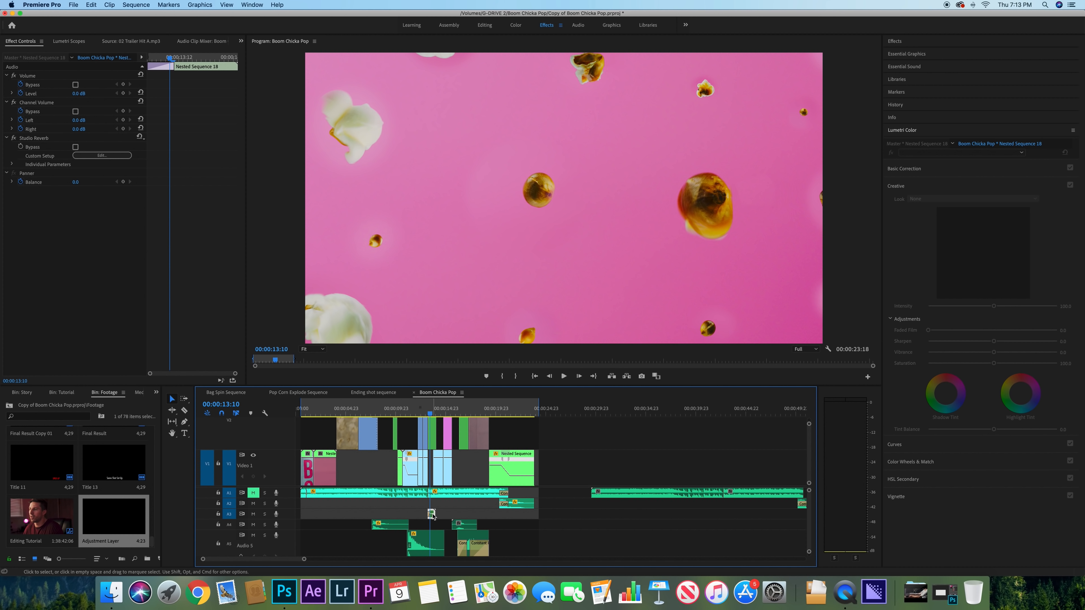
click(428, 411)
key(space)
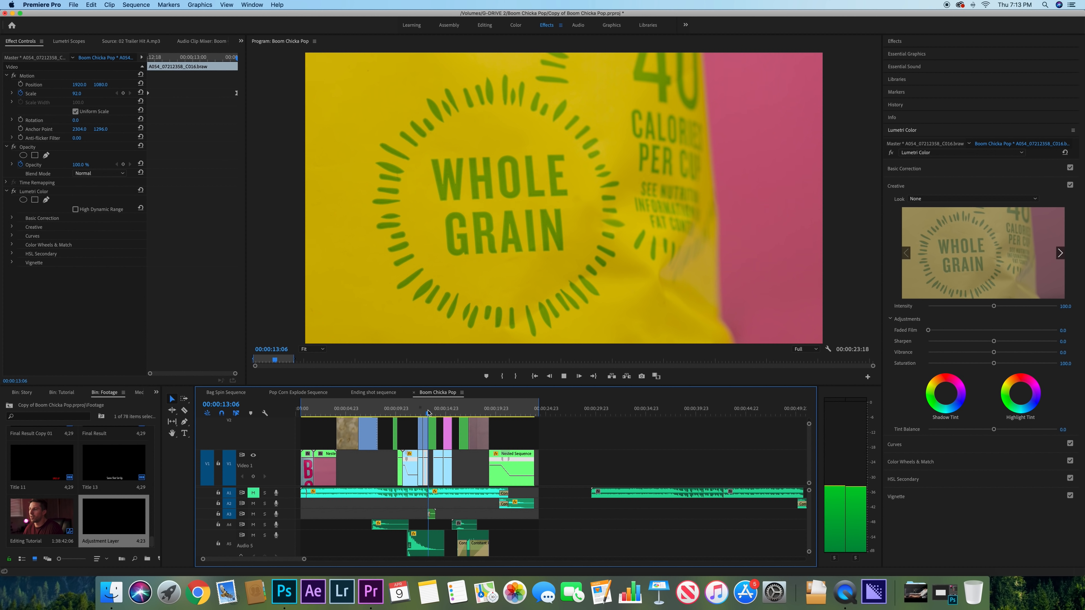
key(space)
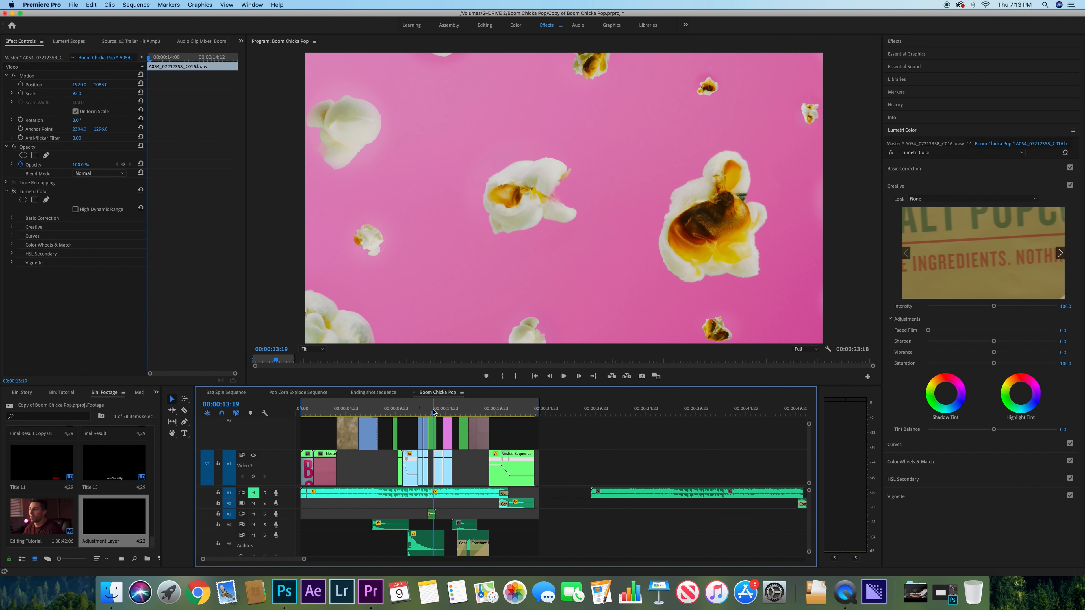
Examine the Studio Reverb custom setup of the nested sound effect on A3, and close its editor
click(434, 493)
click(431, 514)
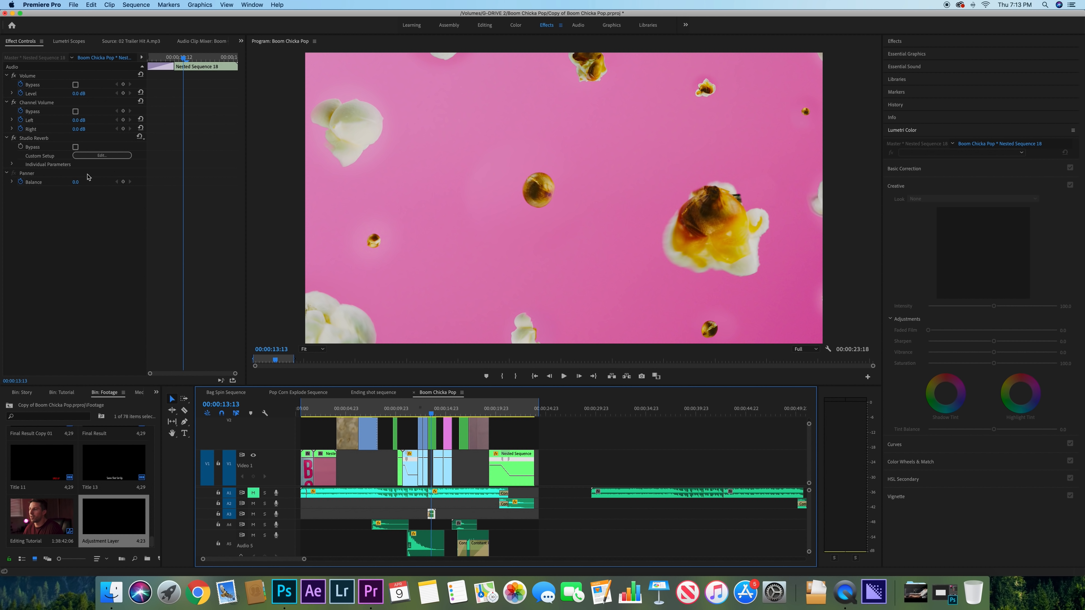
click(102, 155)
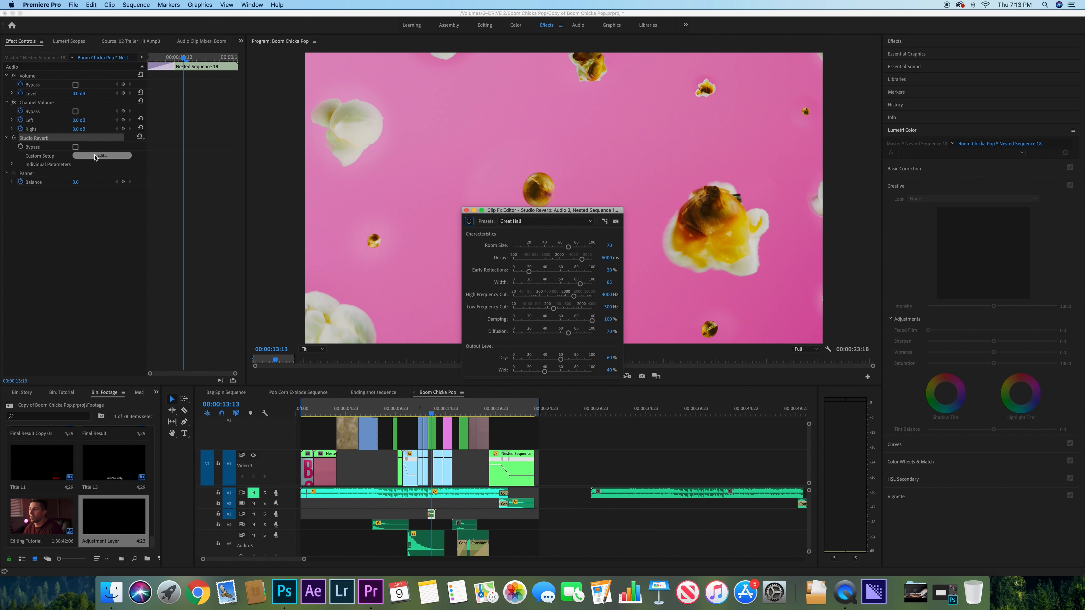
click(466, 210)
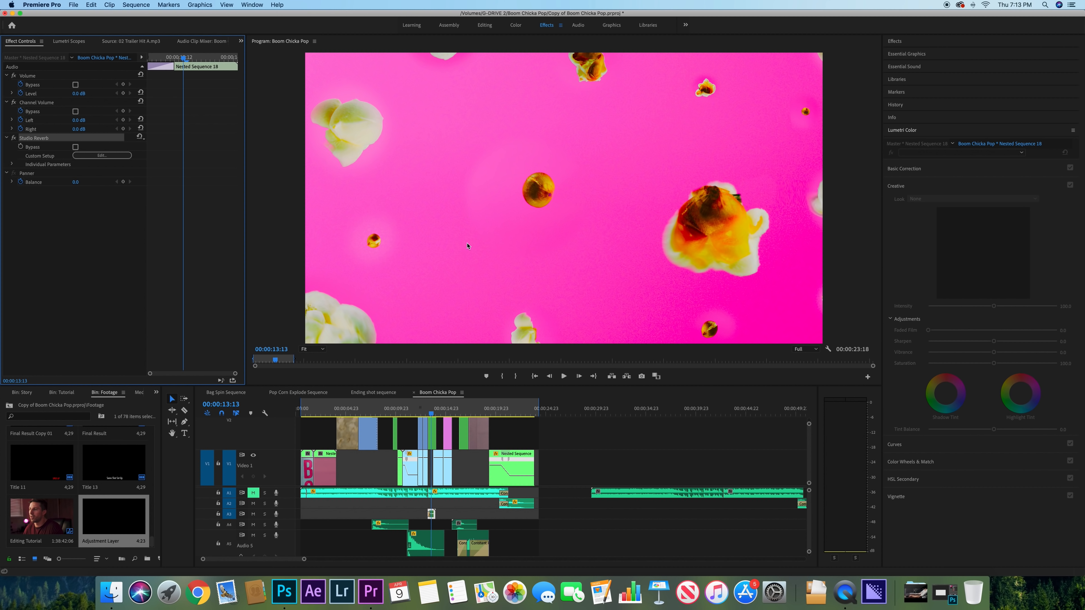
Play back the remaining sound effects from about 00:00:13:19 through the final shot of the popcorn bags
click(435, 410)
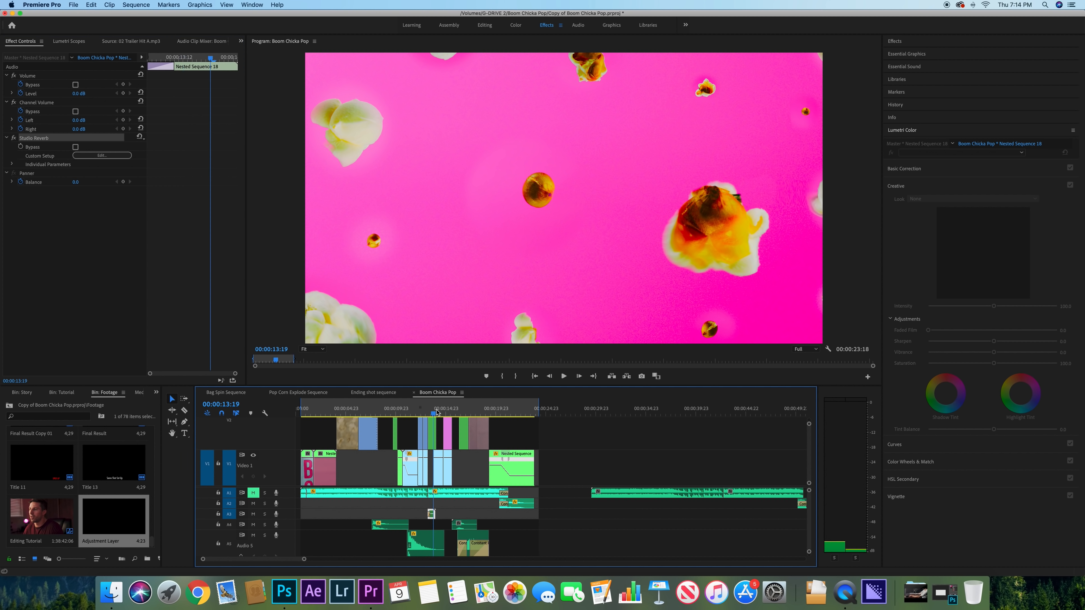
key(space)
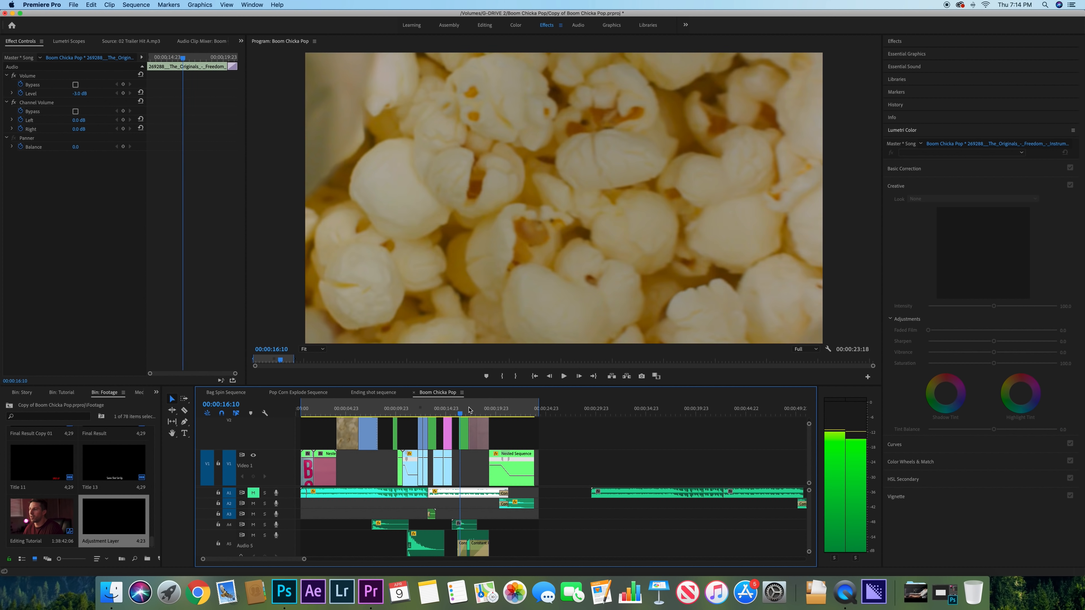
click(455, 410)
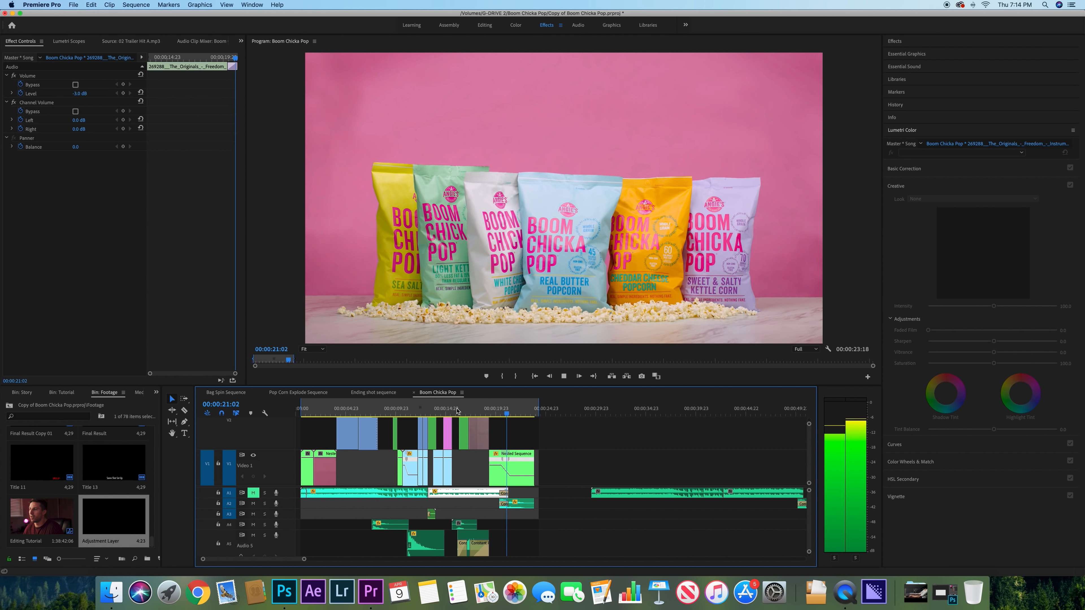
key(space)
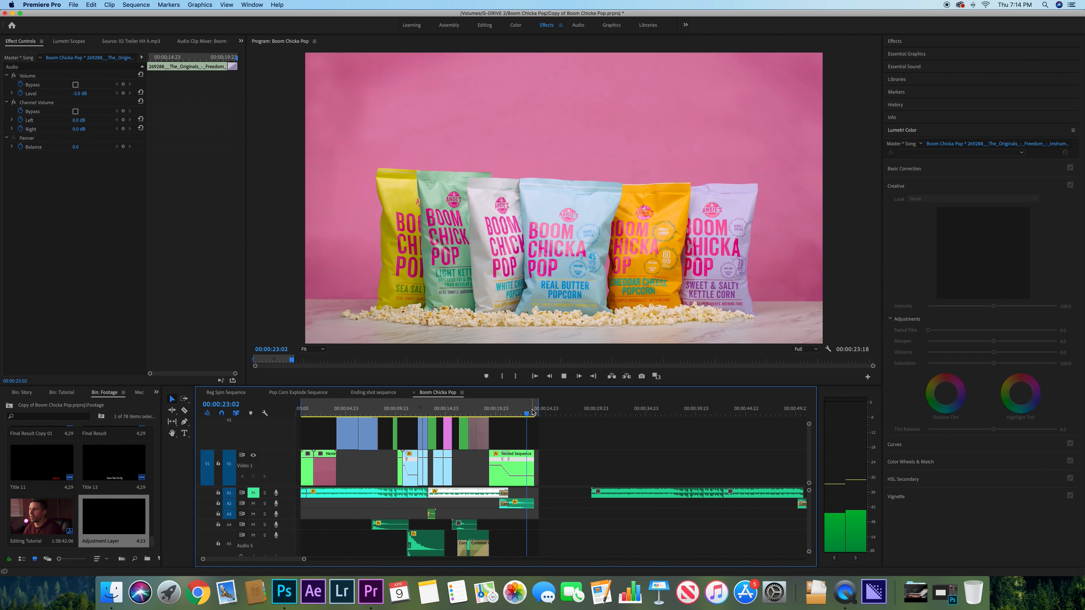
Unmute song track A1 and scrub the commercial from its start to about 00:00:17:19
click(253, 493)
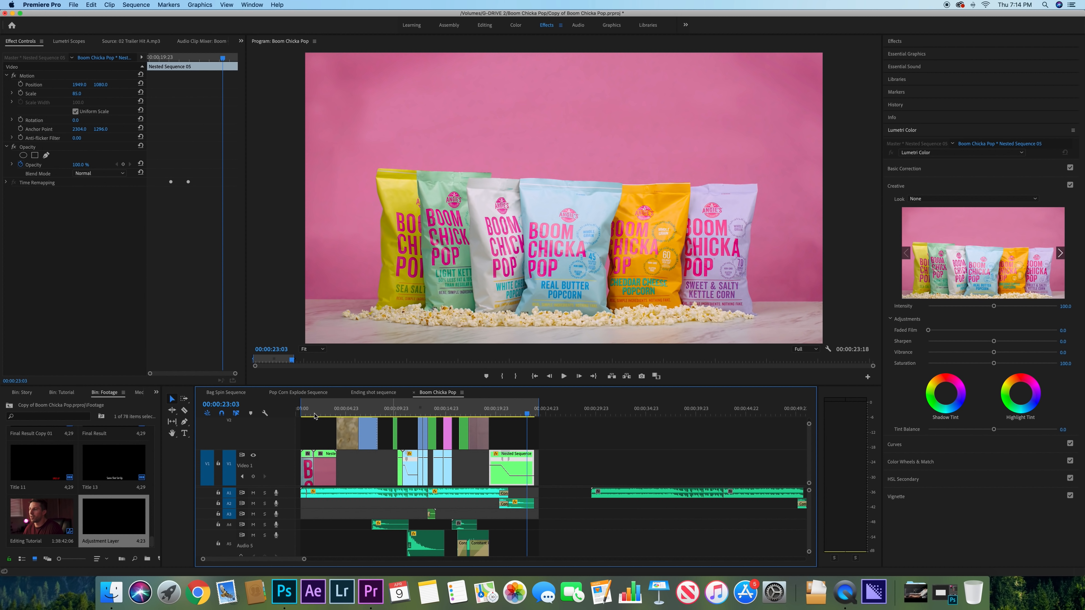
click(303, 415)
drag(303, 415, 473, 416)
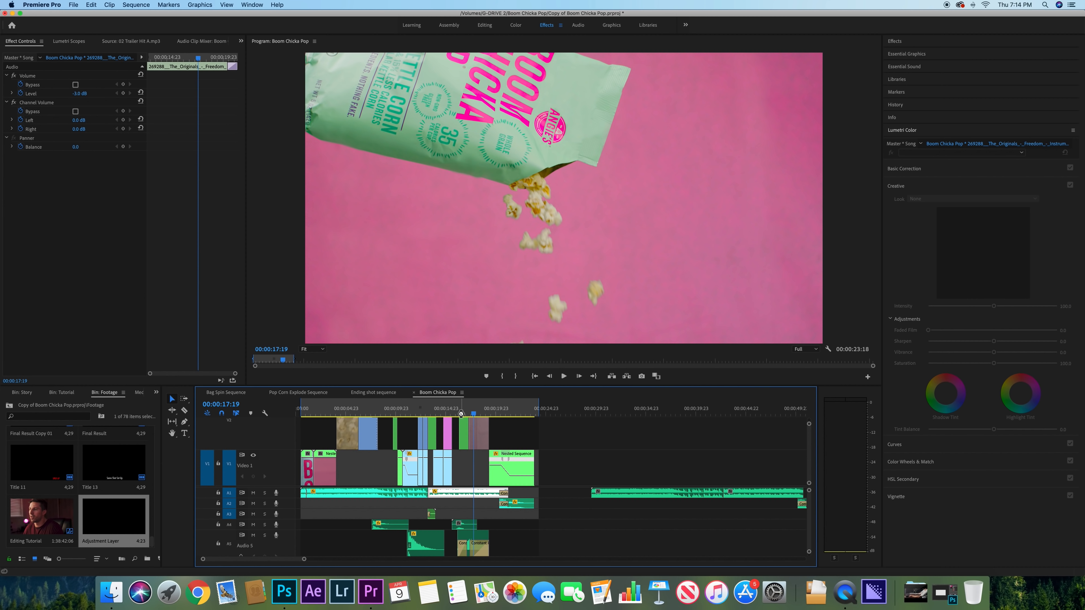
Open the export settings for the sequence, choose the H.264 format, and enable Render at Maximum Depth and Use Maximum Render Quality
key(super+m)
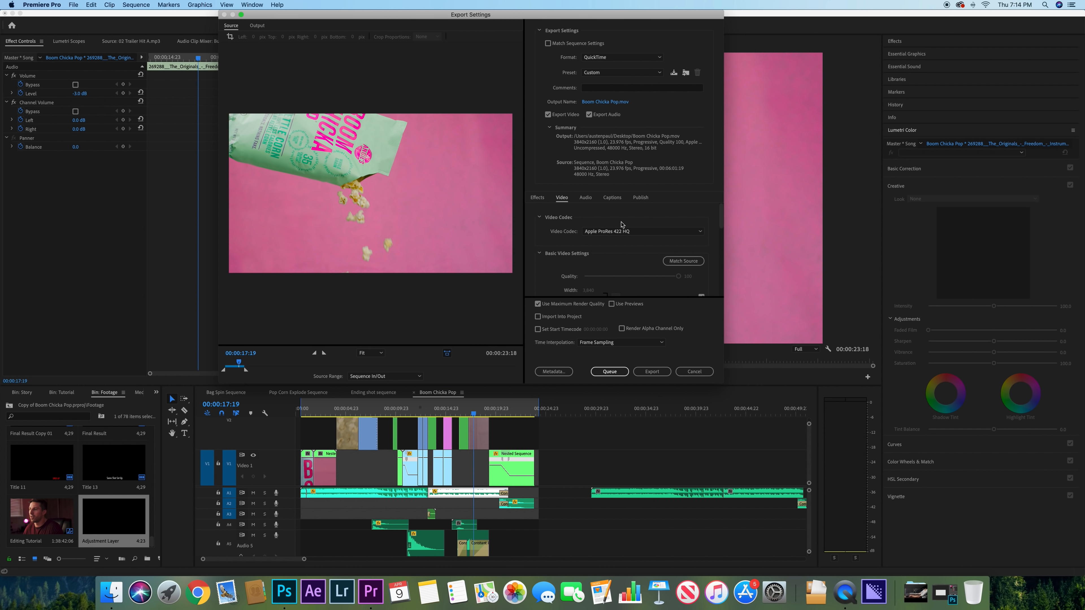
click(622, 60)
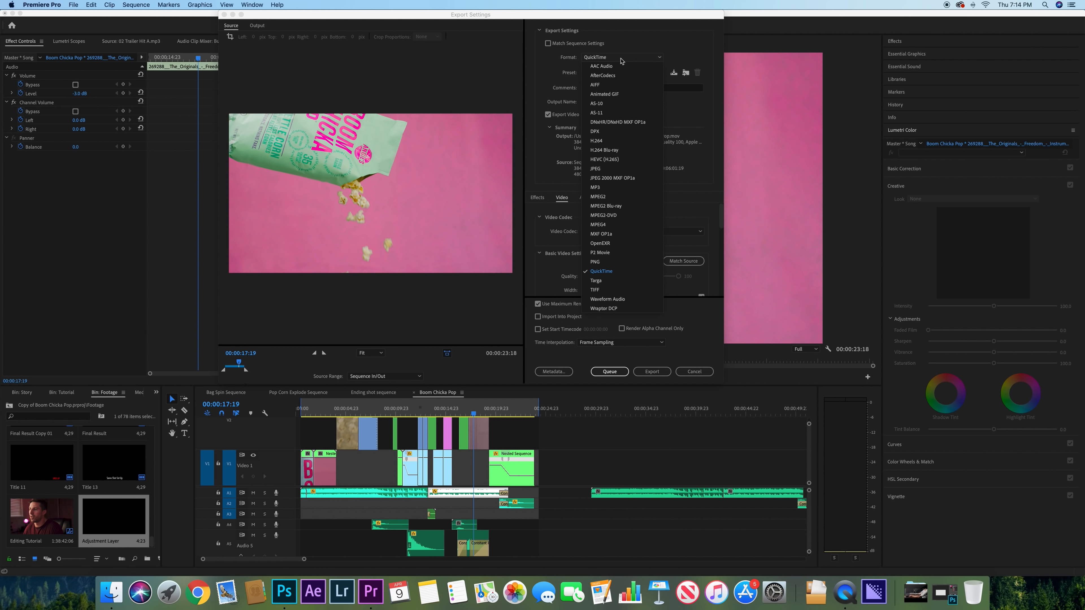
click(605, 141)
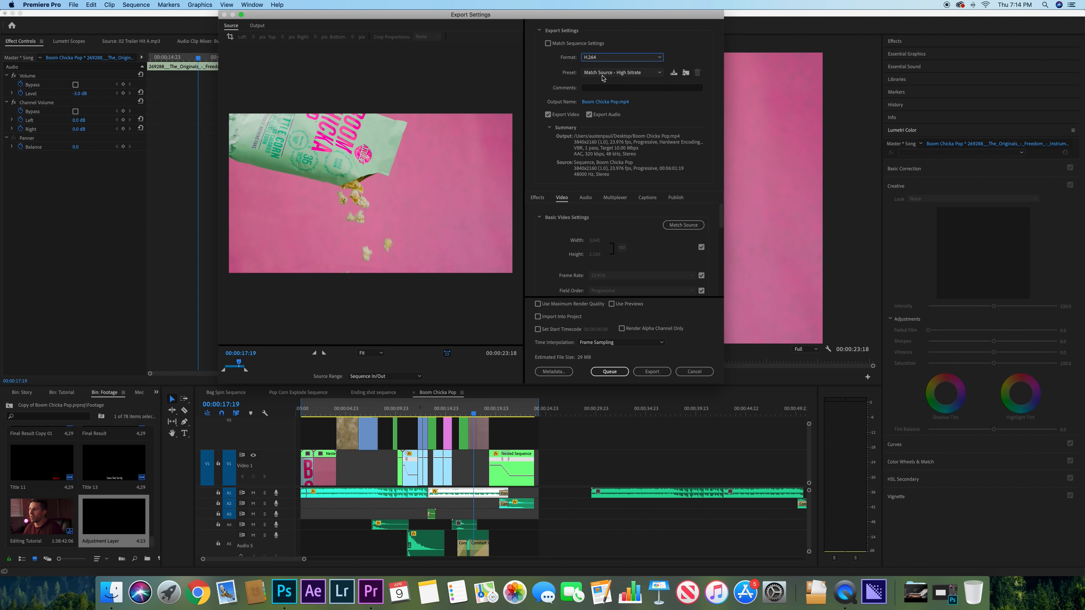
scroll(537, 254, down, 4)
click(542, 236)
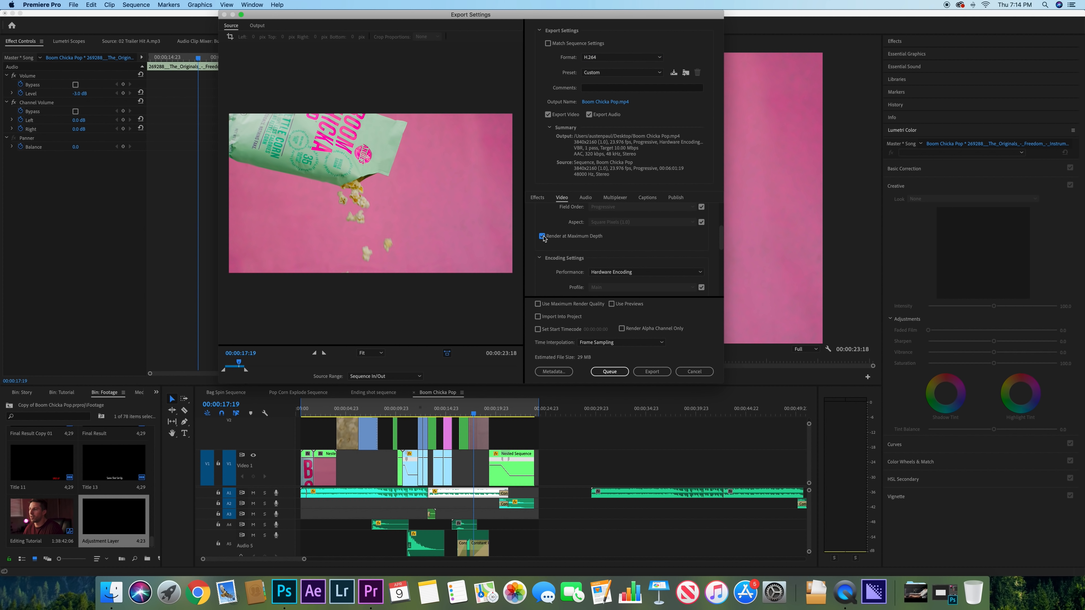
click(560, 307)
scroll(559, 297, down, 4)
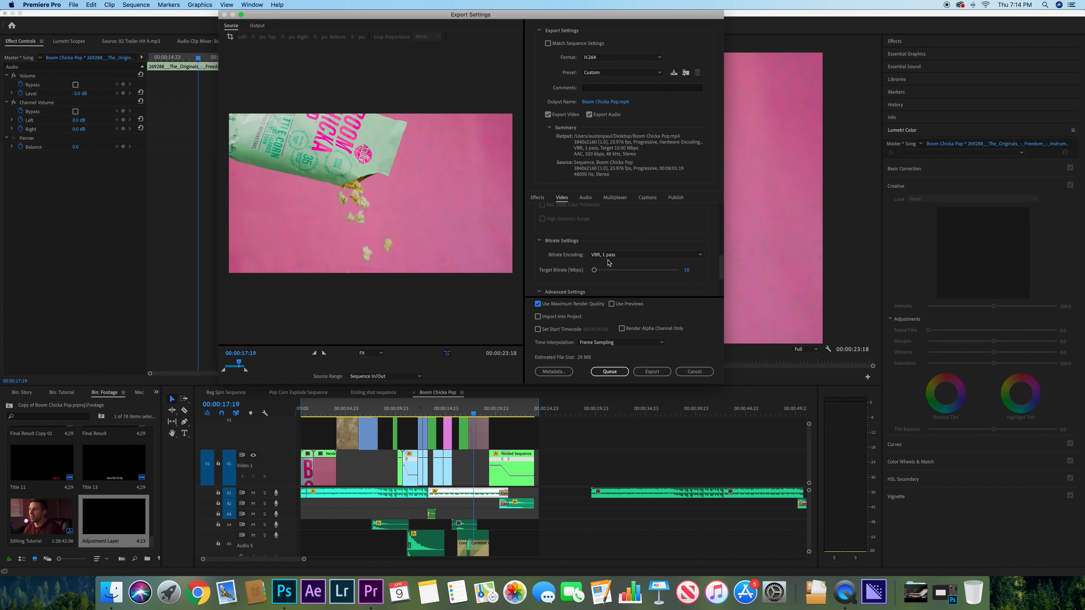
Set the export's bitrate encoding to VBR, 2 pass
click(611, 263)
click(609, 280)
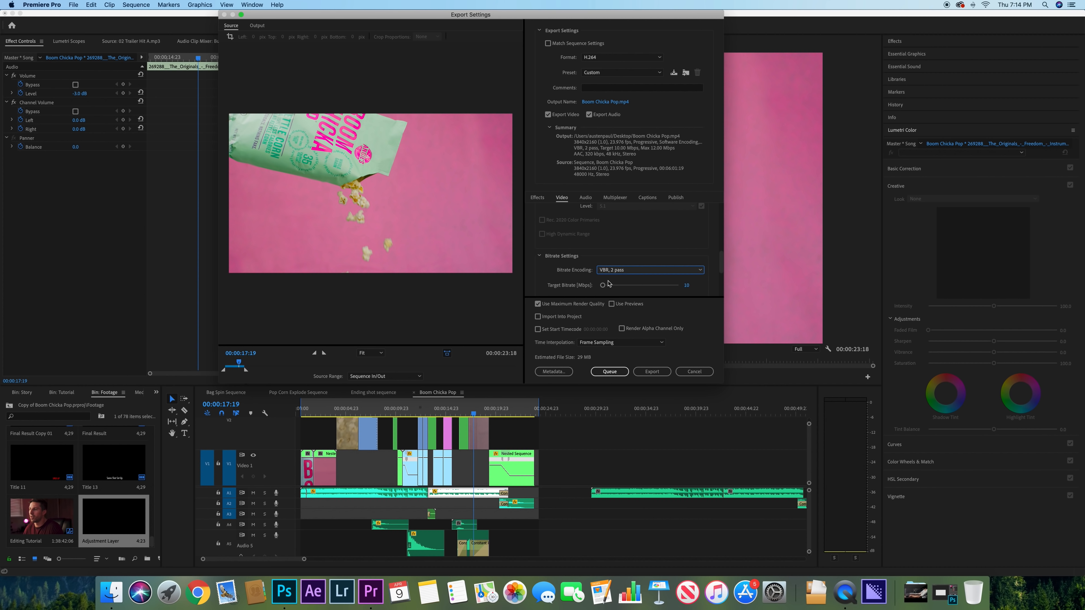
scroll(582, 286, down, 1)
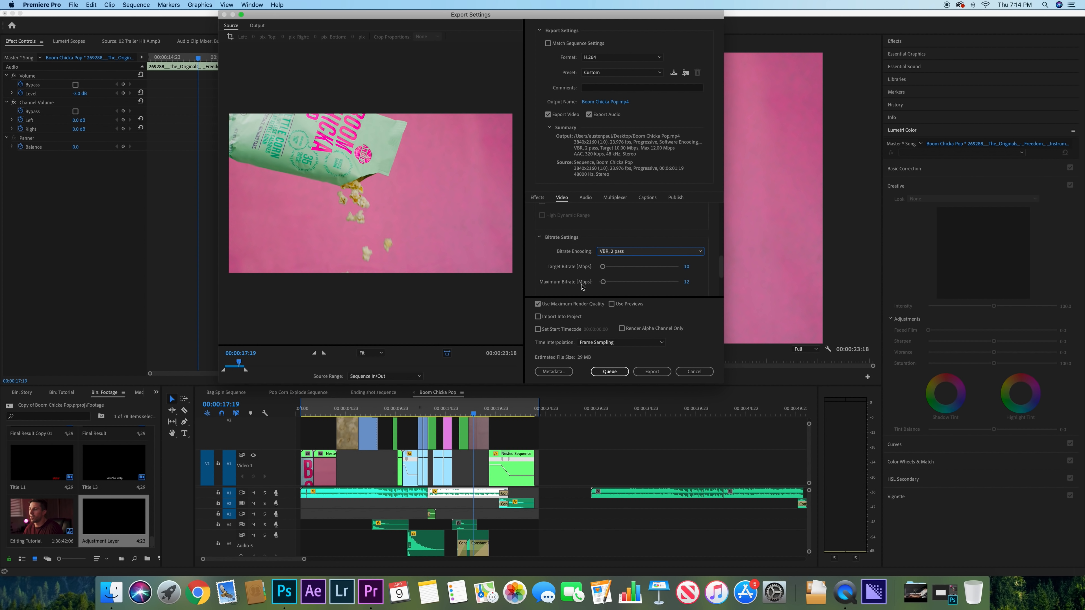
scroll(582, 286, down, 1)
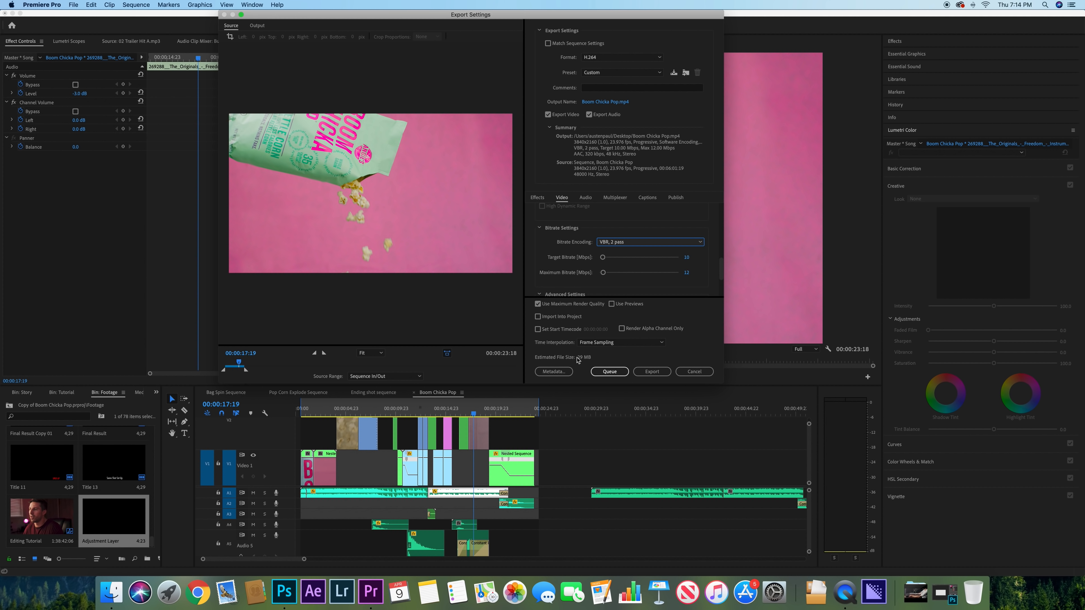
Raise the export's target bitrate to about 125.45 Mbps and its maximum bitrate to about 191.91 Mbps
drag(602, 257, 617, 258)
drag(617, 259, 615, 259)
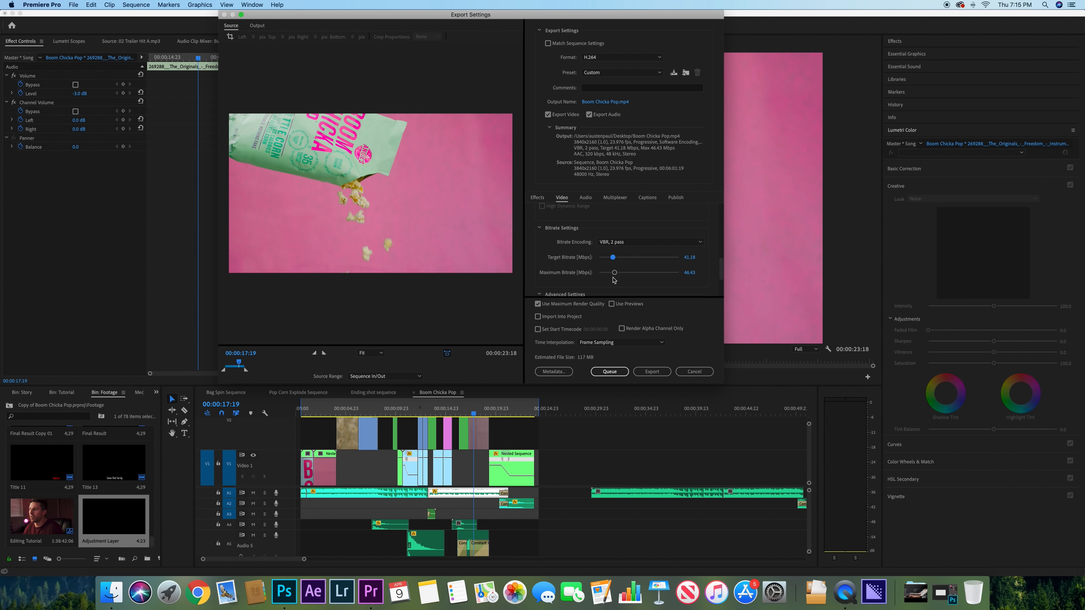
drag(615, 274, 618, 272)
drag(615, 257, 665, 273)
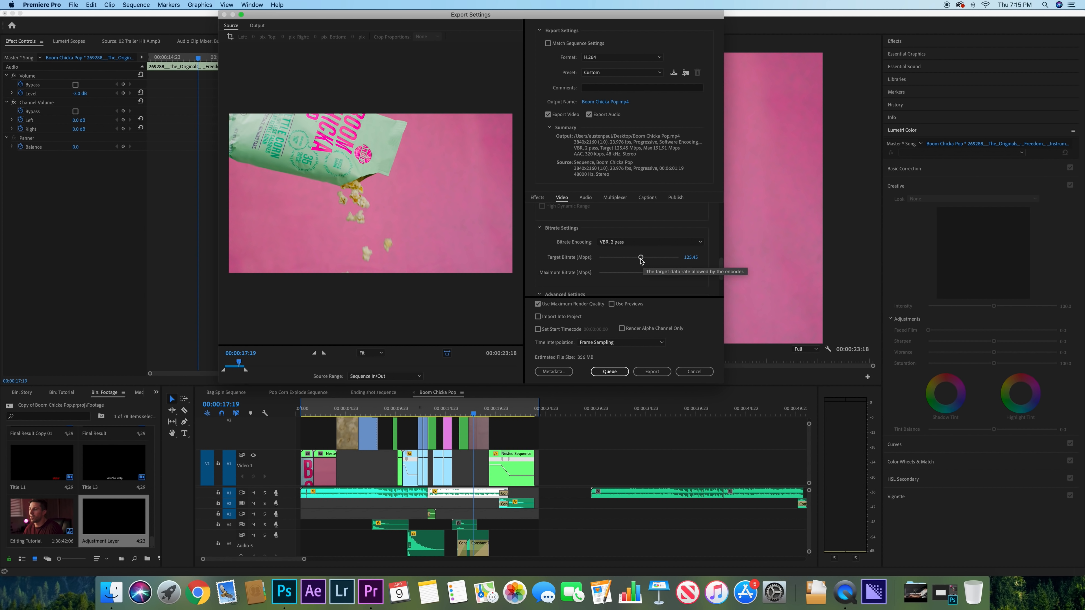
Switch the export format to QuickTime for an Apple ProRes 422 HQ file
click(617, 57)
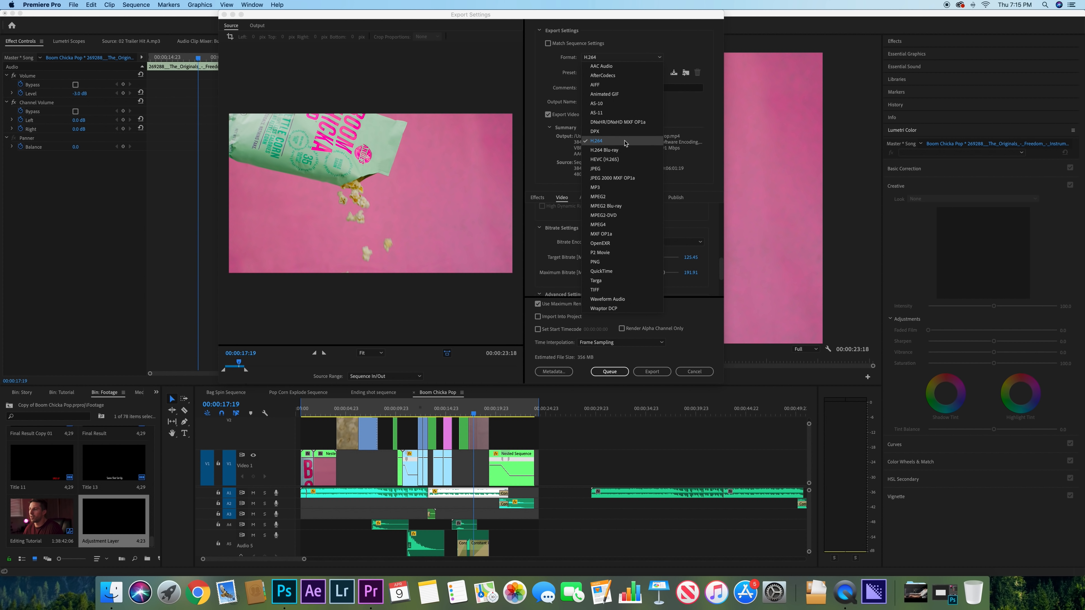
click(629, 270)
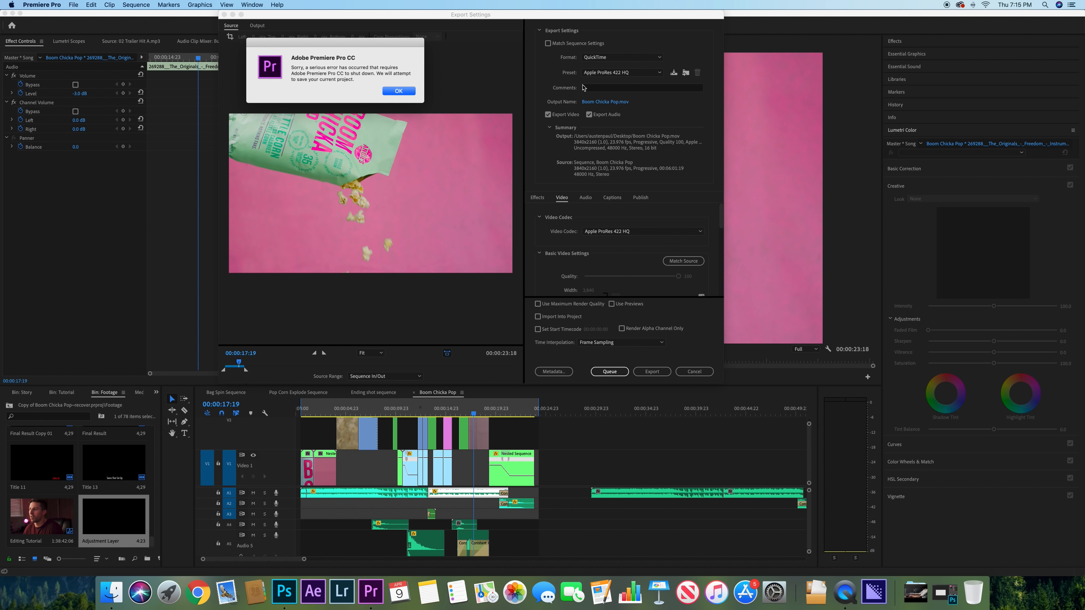